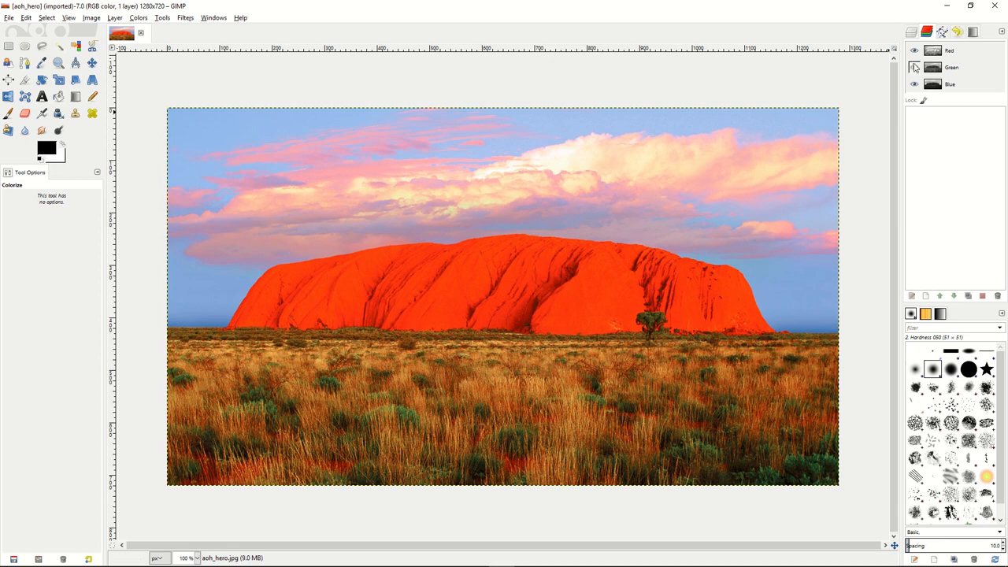
# Duplicate the aoh_hero.jpg layer
pyautogui.click(911, 33)
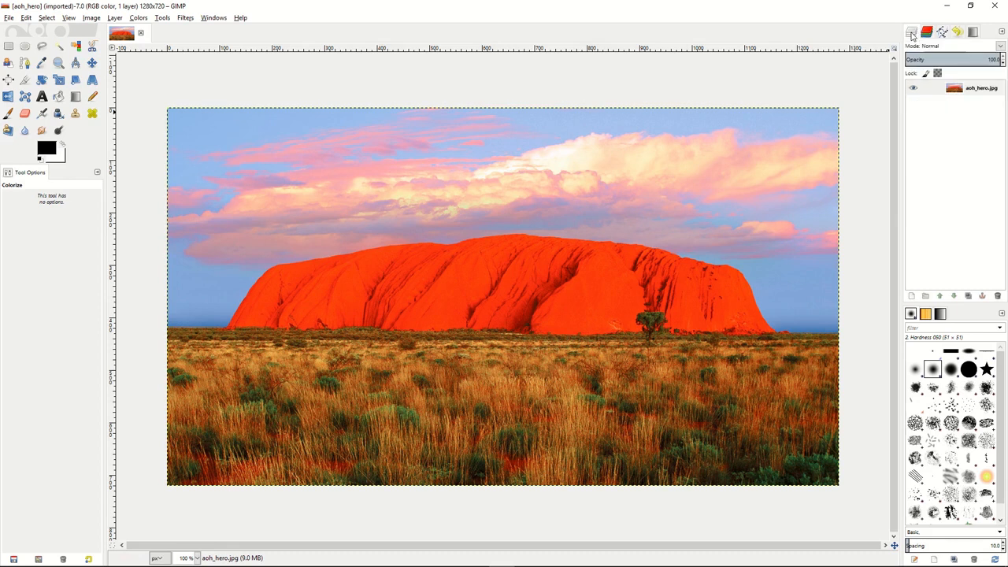
pyautogui.click(937, 92)
pyautogui.rightClick(939, 91)
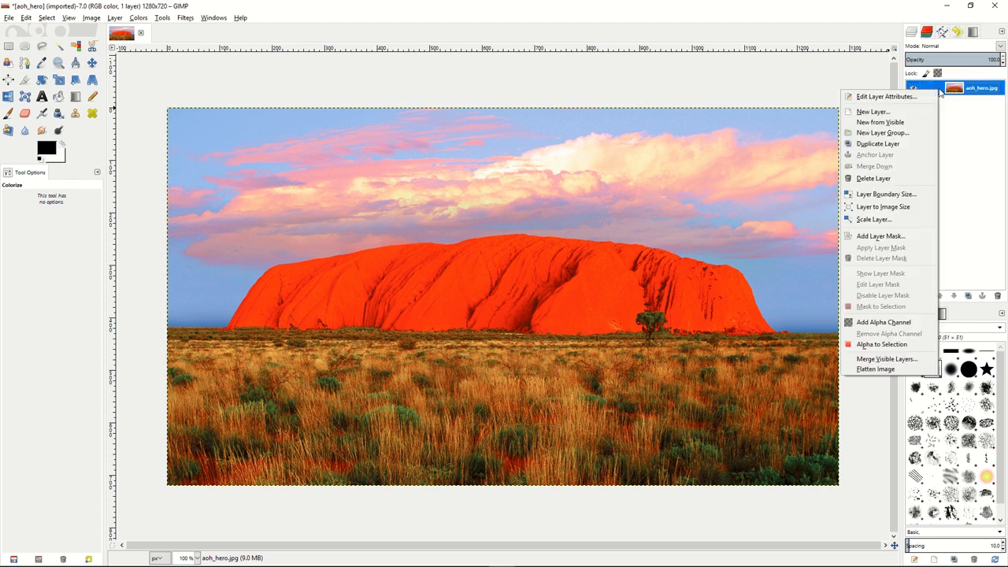
pyautogui.click(877, 144)
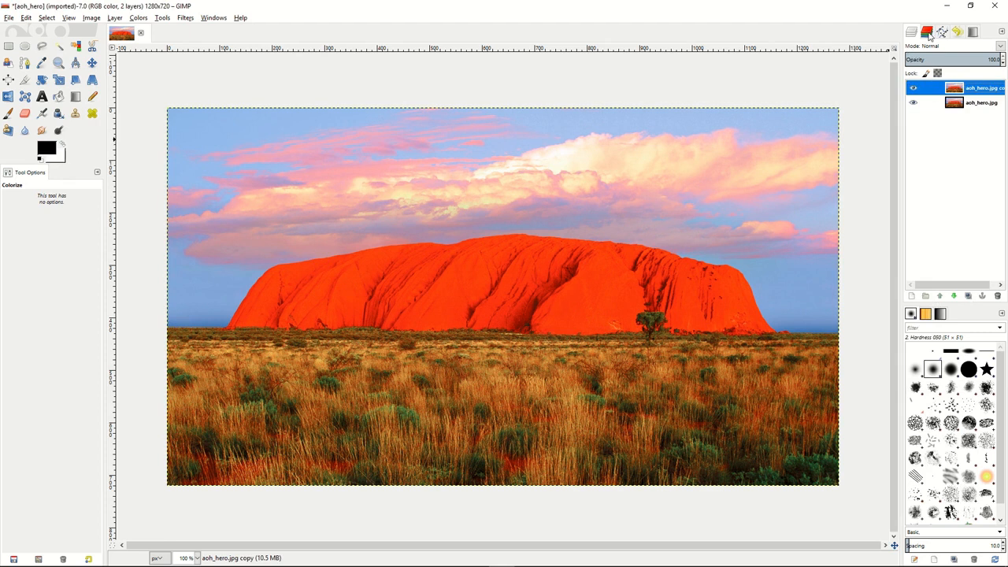
# Leave only the Red channel active among the color and alpha channels, and select the entire image
pyautogui.click(928, 33)
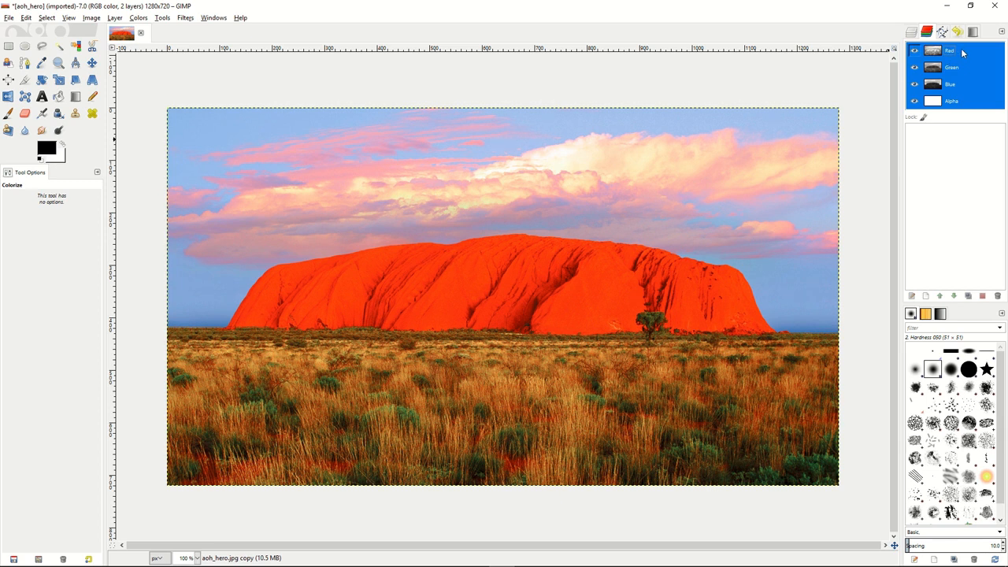
pyautogui.click(961, 50)
pyautogui.click(960, 68)
pyautogui.click(960, 85)
pyautogui.click(959, 100)
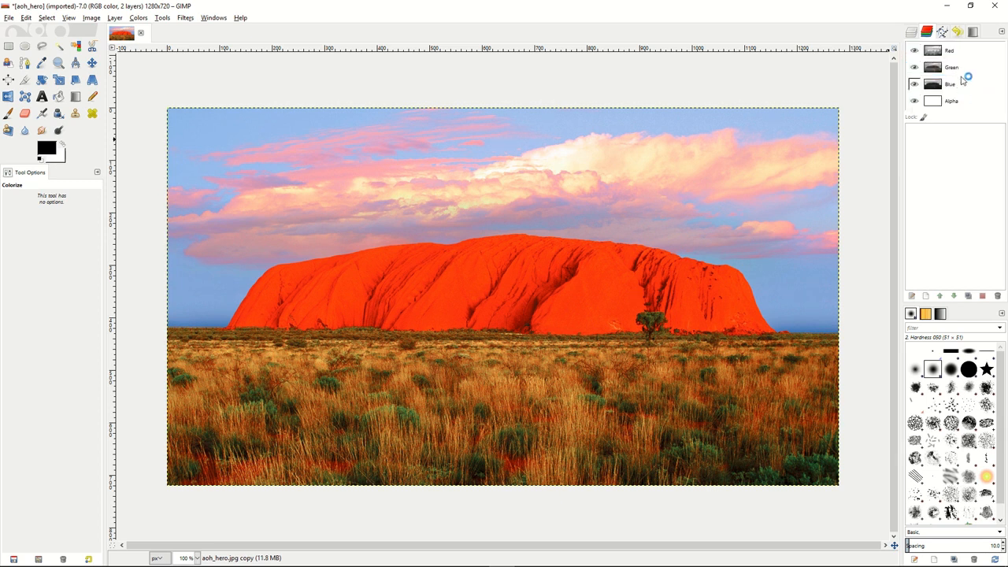
pyautogui.click(961, 52)
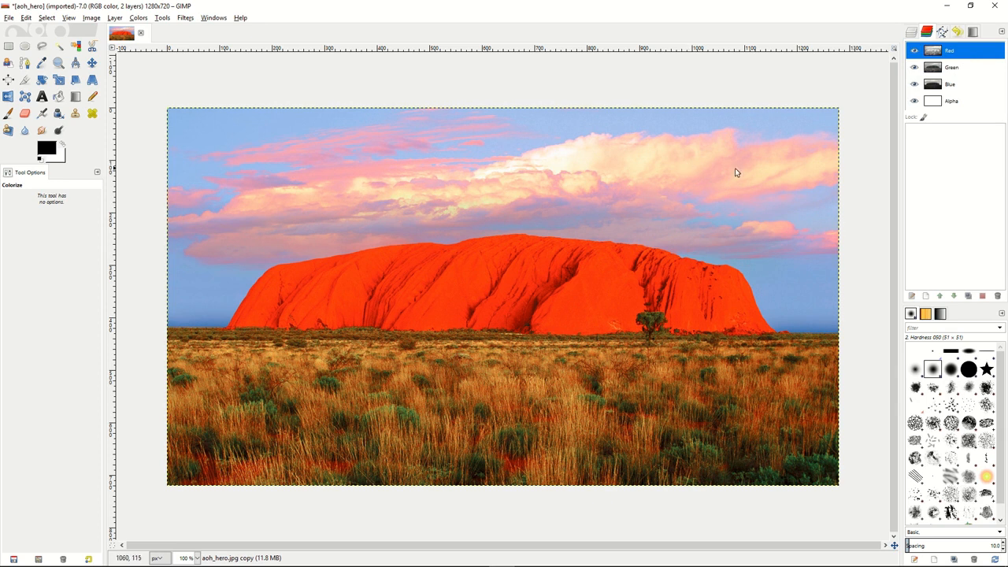
pyautogui.click(51, 19)
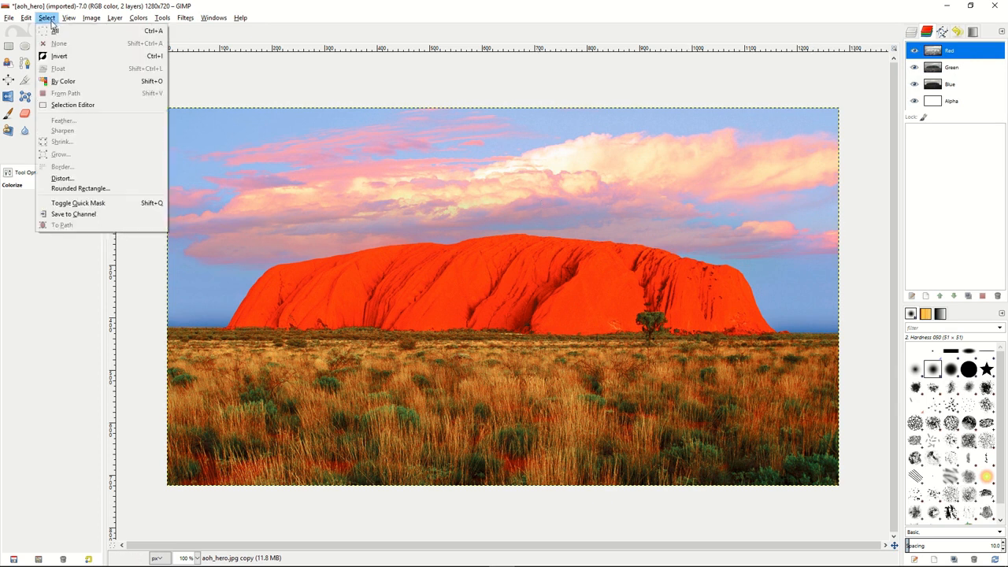
pyautogui.click(54, 32)
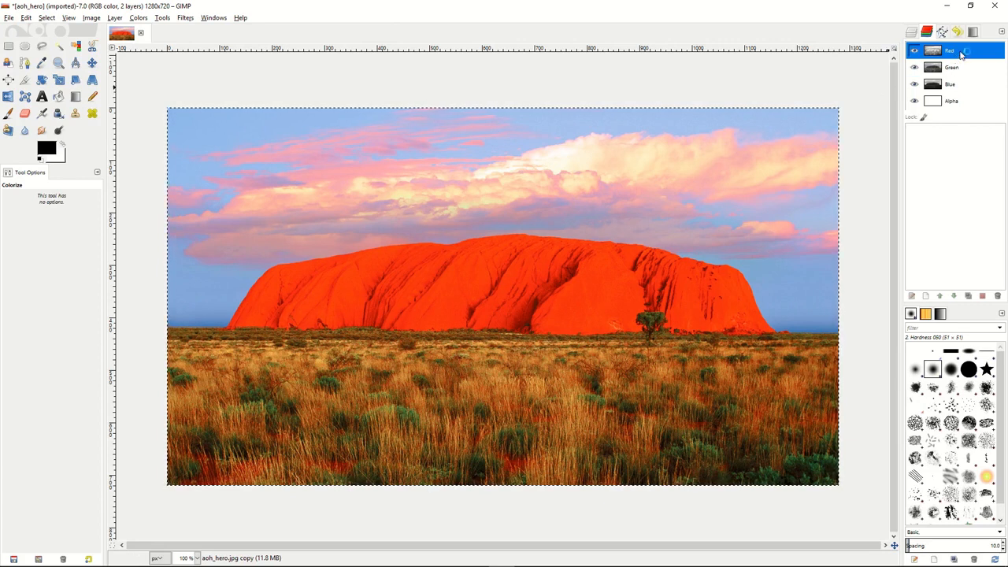
# Create a separate copy of the Red channel and rename it L
pyautogui.moveTo(959, 54); pyautogui.dragTo(941, 139)
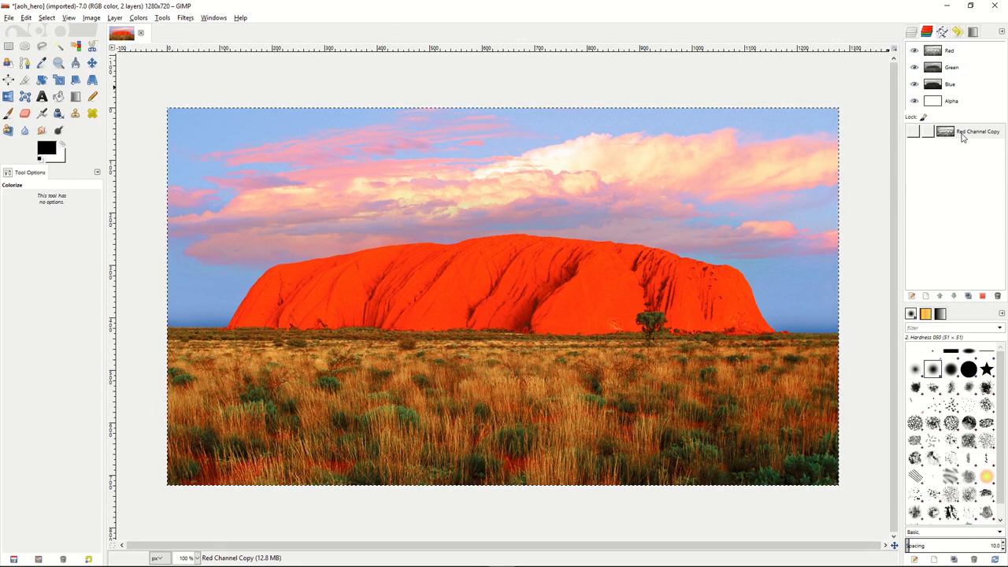
pyautogui.click(969, 136)
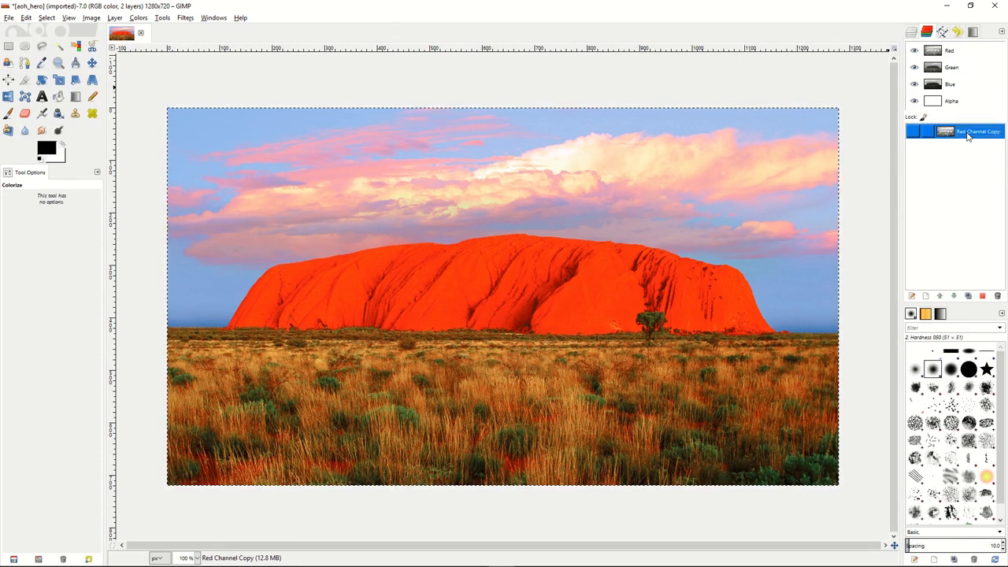
pyautogui.doubleClick(967, 134)
pyautogui.press('BackSpace')
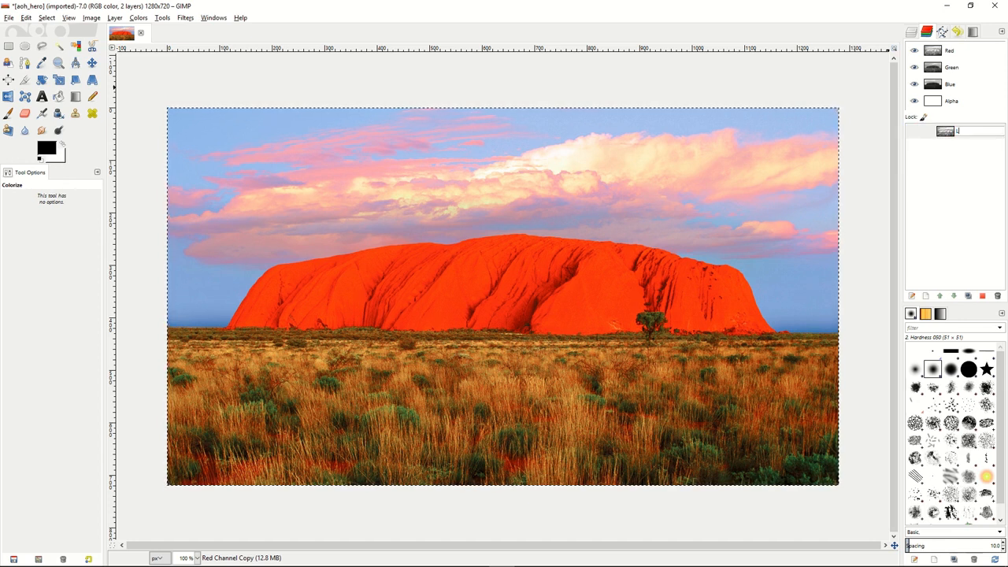
pyautogui.write('L')
pyautogui.press('Return')
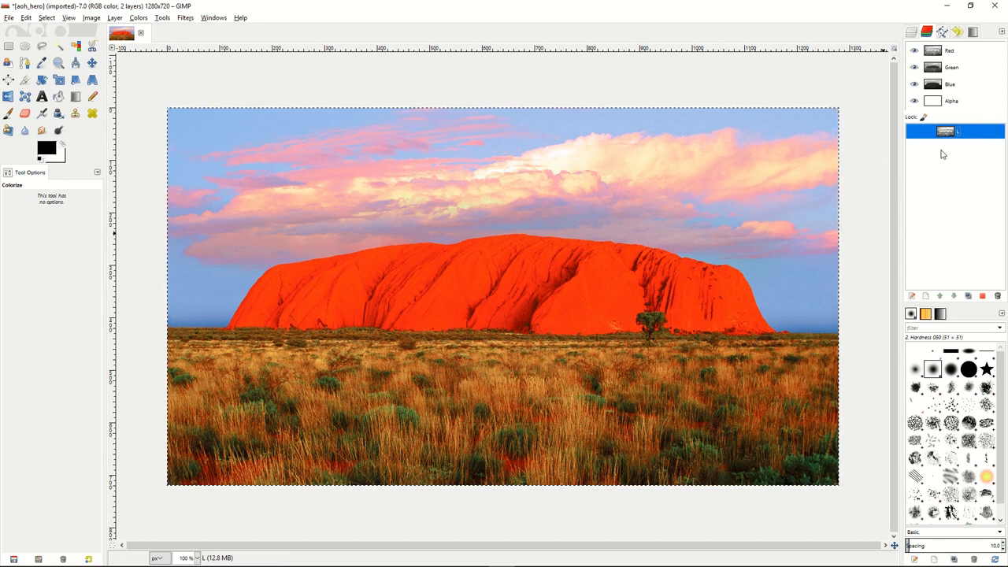
# Subtract the L channel from the full-image selection and save the result as a channel named D
pyautogui.rightClick(969, 135)
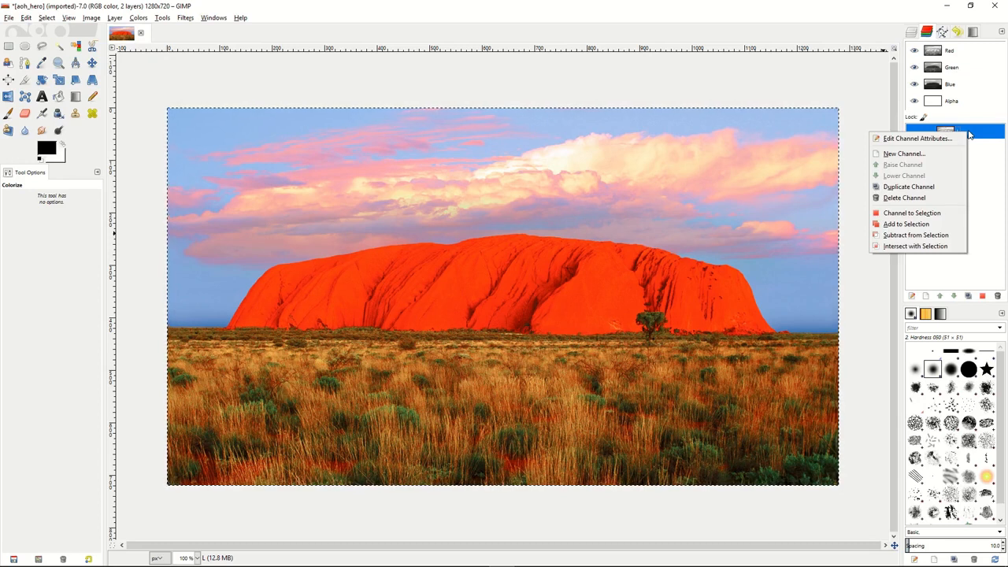
pyautogui.click(915, 235)
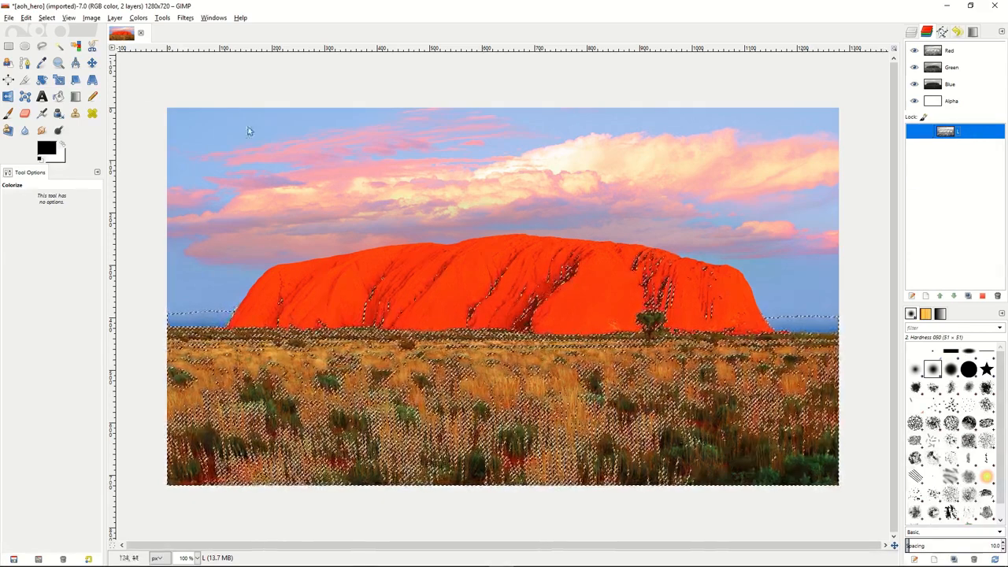
pyautogui.click(46, 18)
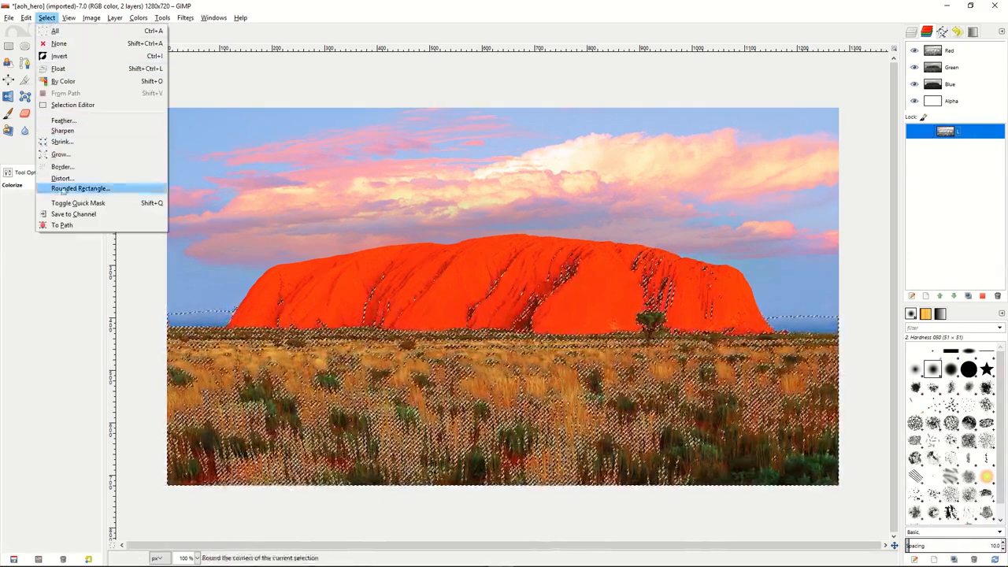
pyautogui.click(71, 214)
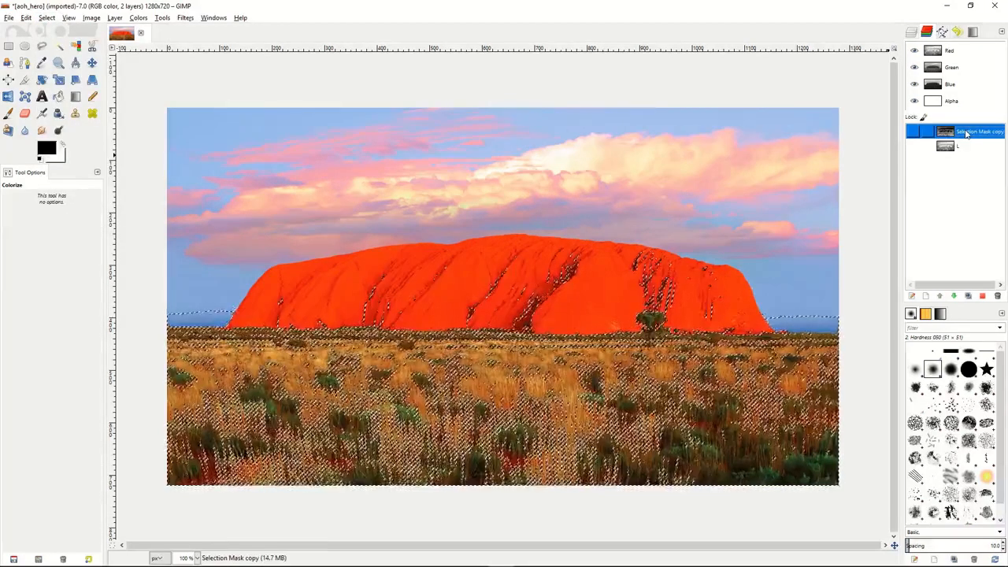
pyautogui.doubleClick(966, 132)
pyautogui.write('D')
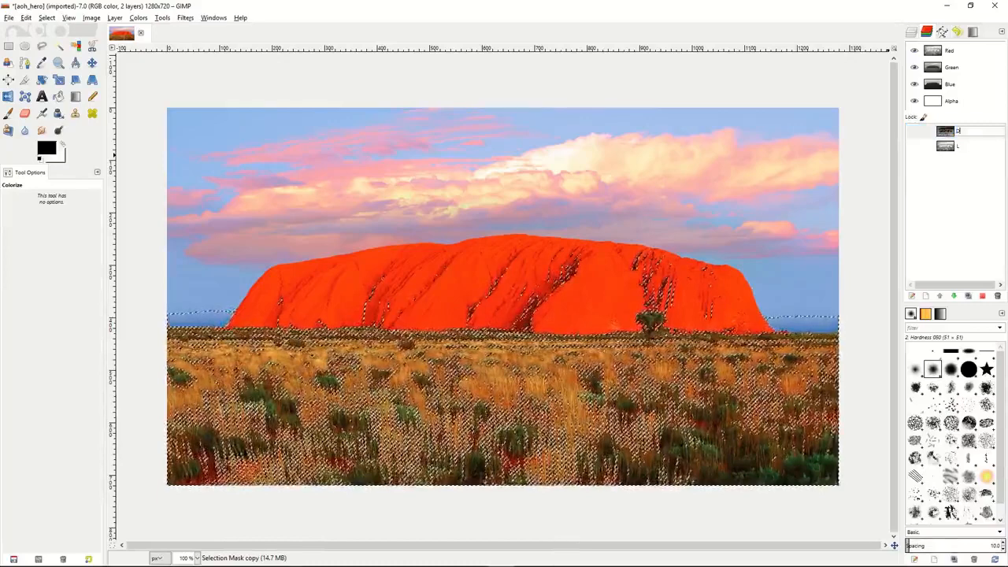
pyautogui.press('Return')
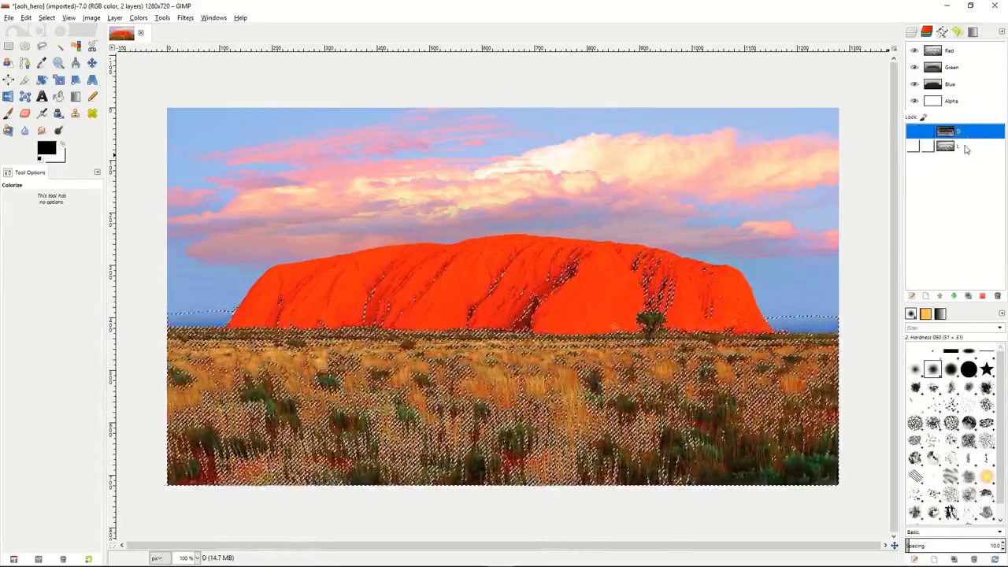
# Subtract the L channel from the current selection once more and save it as a channel named DD
pyautogui.click(965, 148)
pyautogui.rightClick(965, 148)
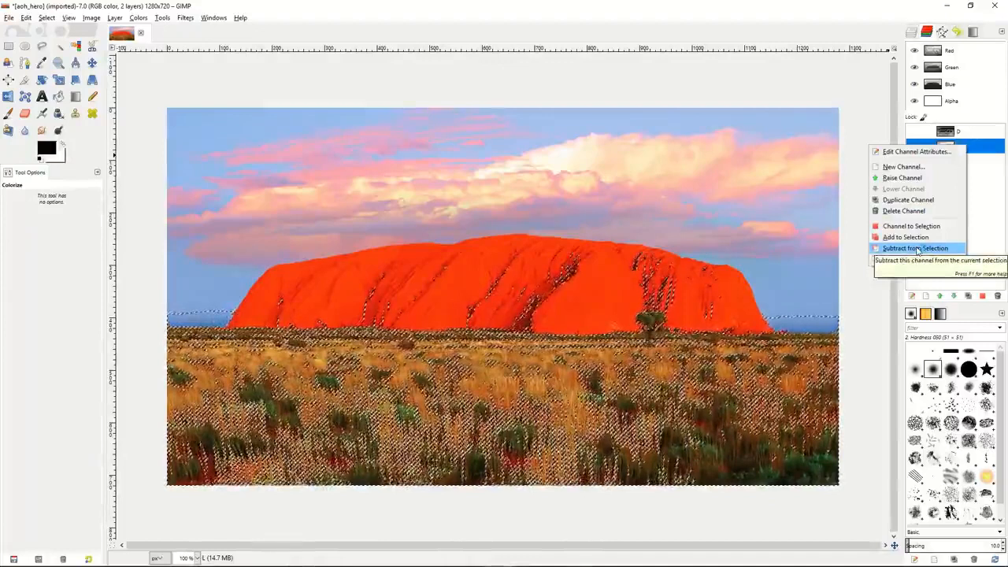
pyautogui.click(916, 249)
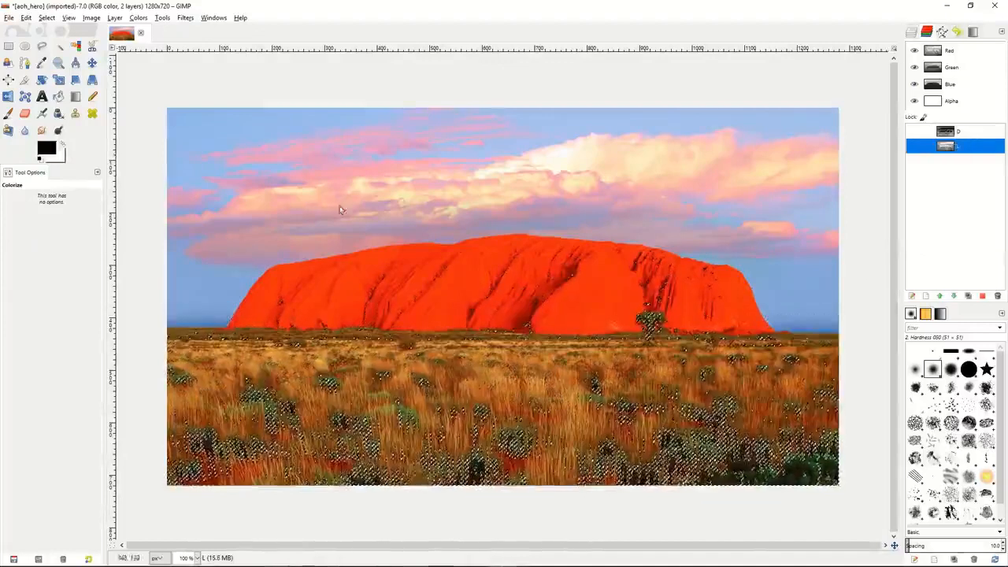
pyautogui.click(46, 18)
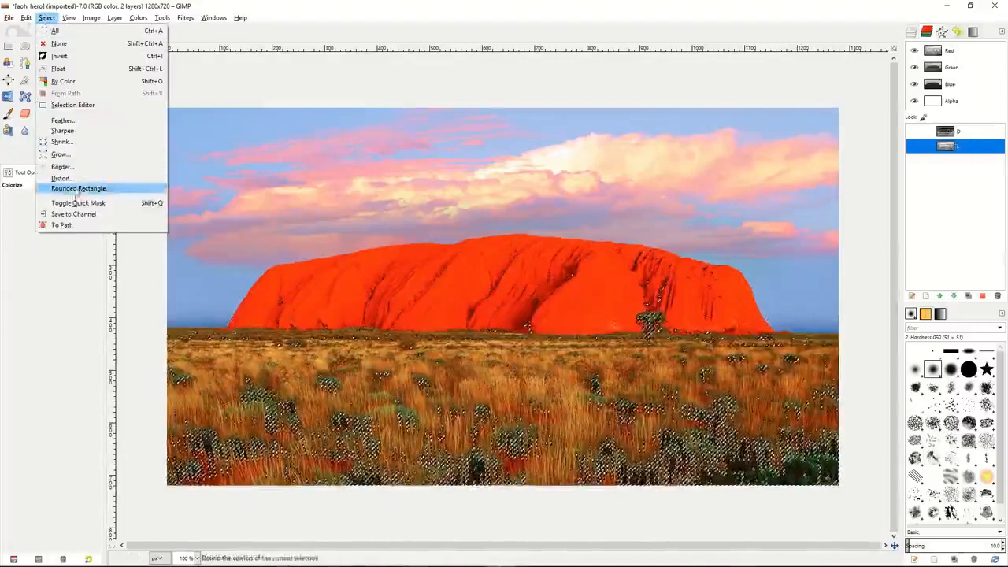
pyautogui.click(76, 214)
pyautogui.doubleClick(966, 145)
pyautogui.write('DD')
pyautogui.press('Return')
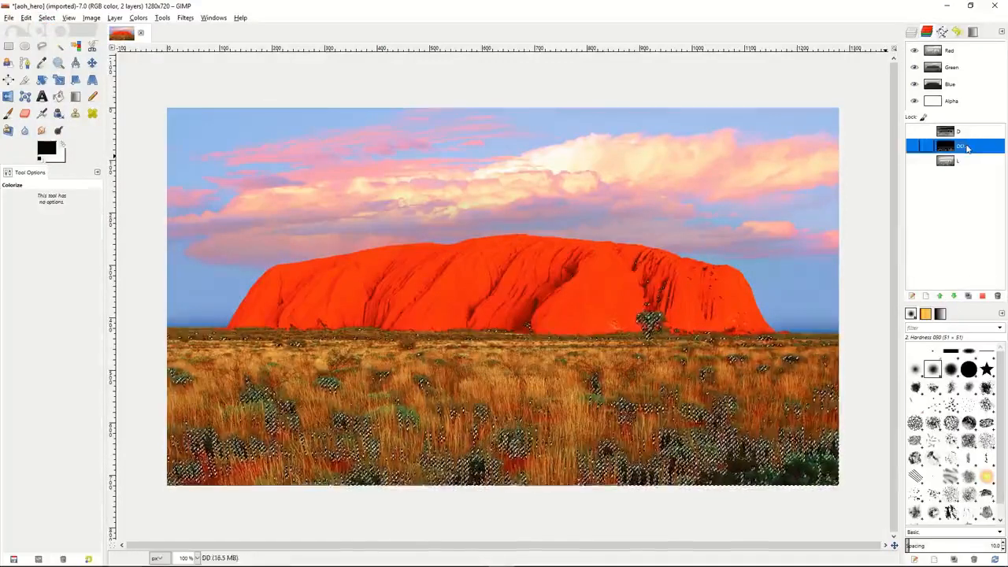
# Subtract the L channel from the DD selection and save the result as a channel named DDD
pyautogui.click(970, 161)
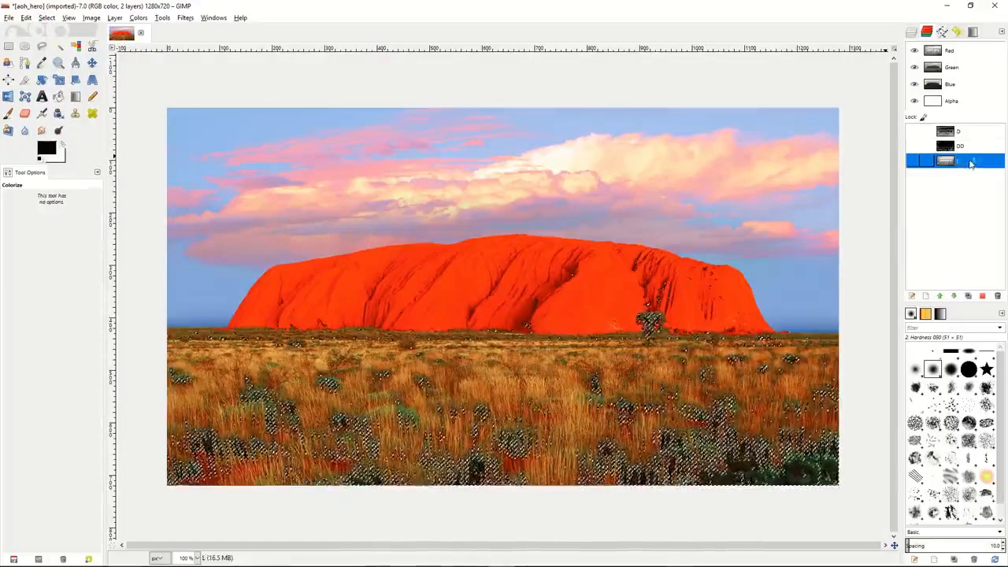
pyautogui.rightClick(971, 161)
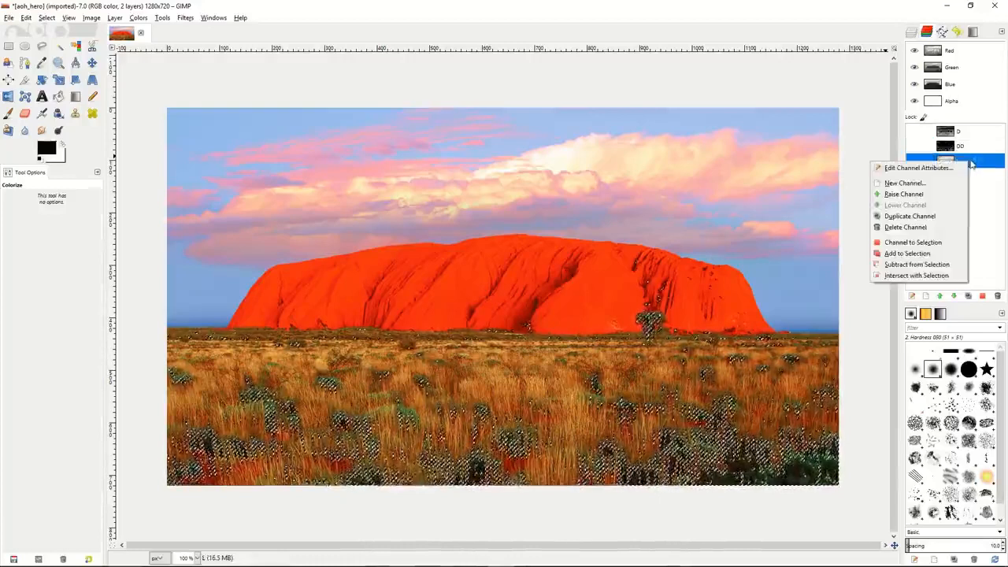
pyautogui.click(927, 265)
pyautogui.click(46, 17)
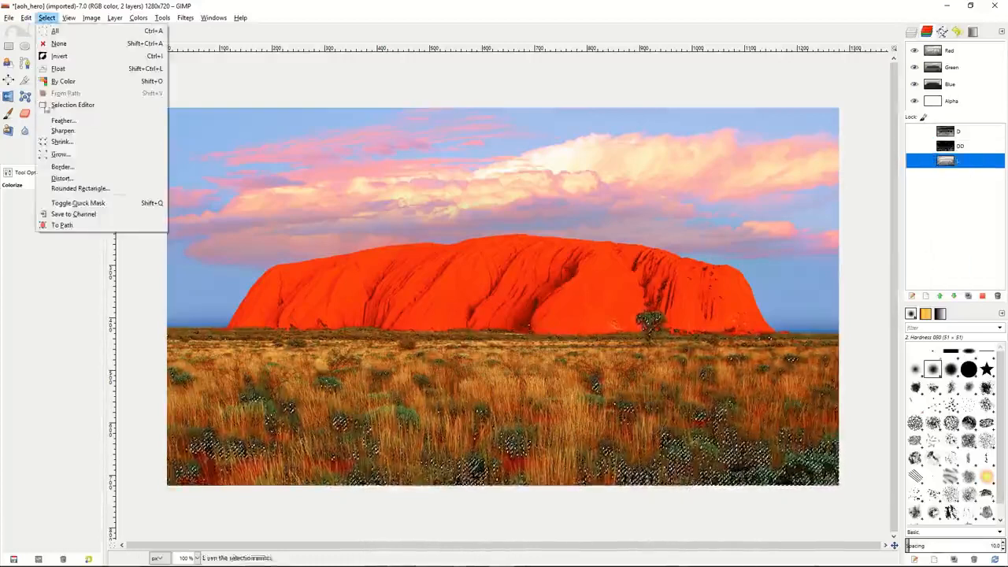
pyautogui.click(73, 213)
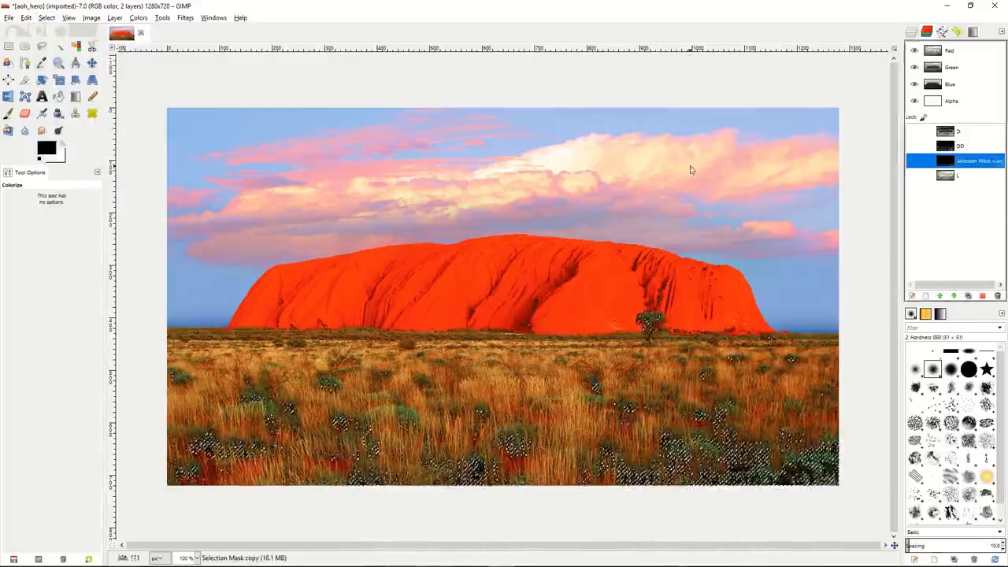
pyautogui.doubleClick(966, 161)
pyautogui.write('DDD')
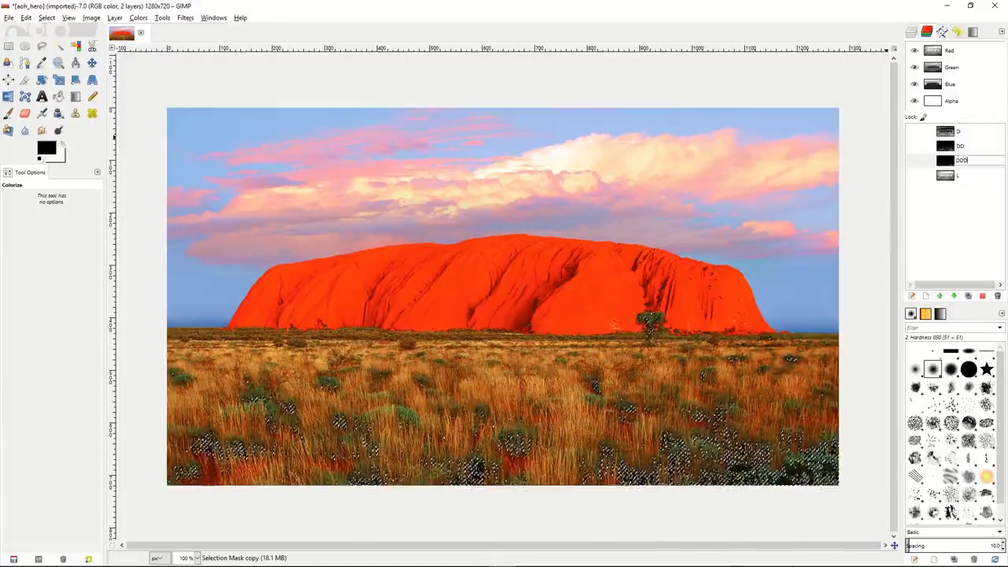
pyautogui.press('Return')
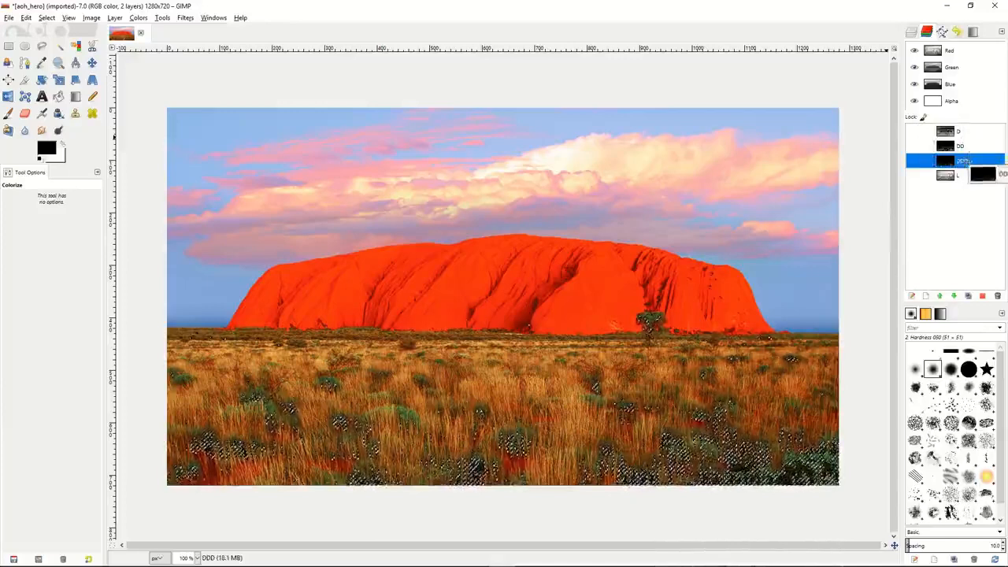
# Clear the current selection and make the L channel active
pyautogui.click(969, 178)
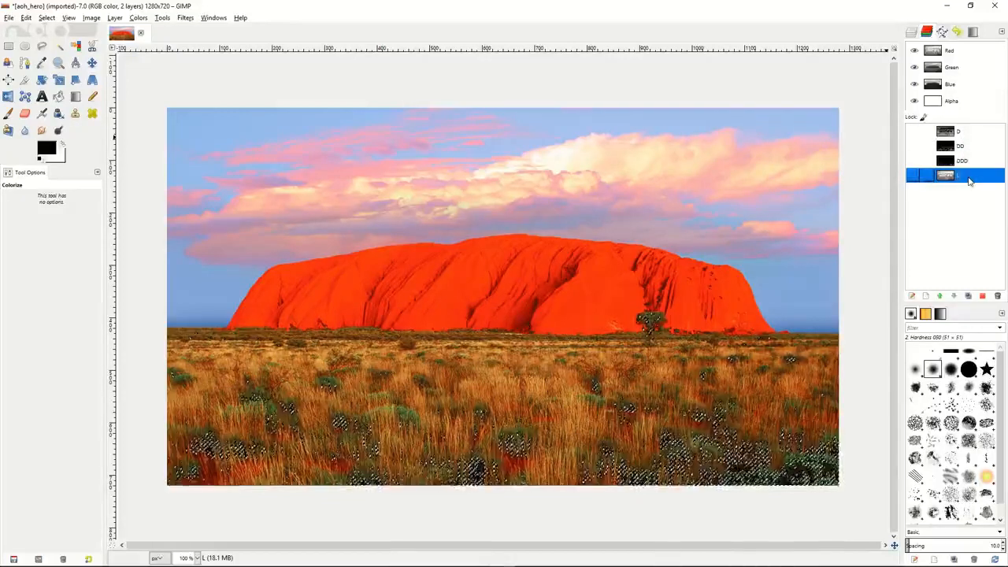
pyautogui.rightClick(724, 191)
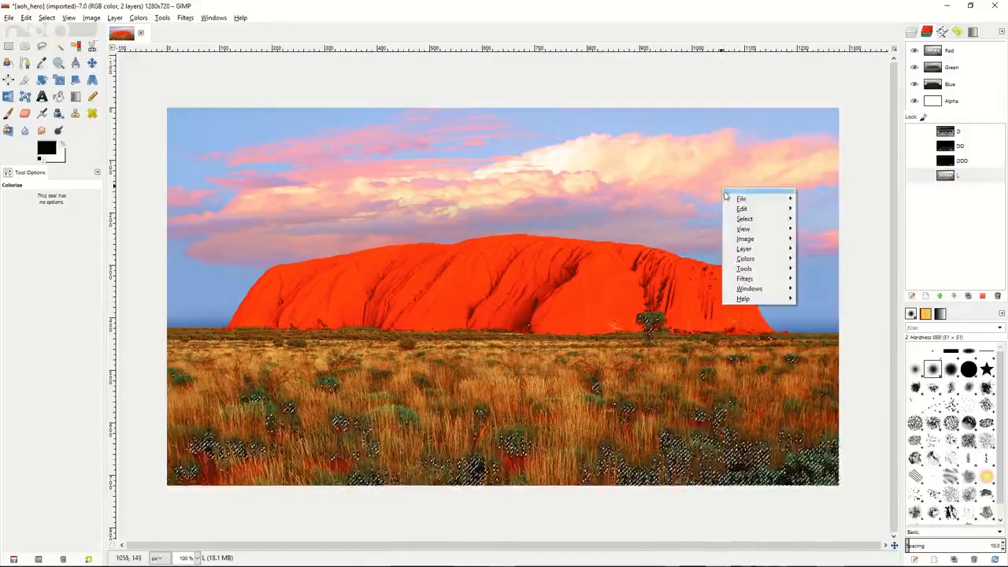
pyautogui.moveTo(754, 218)
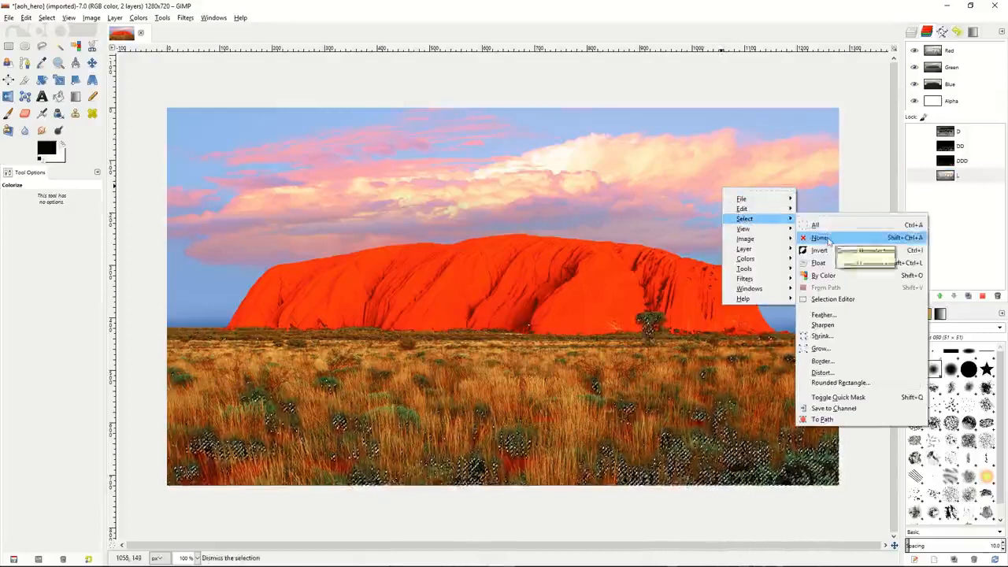
pyautogui.click(821, 236)
pyautogui.click(960, 179)
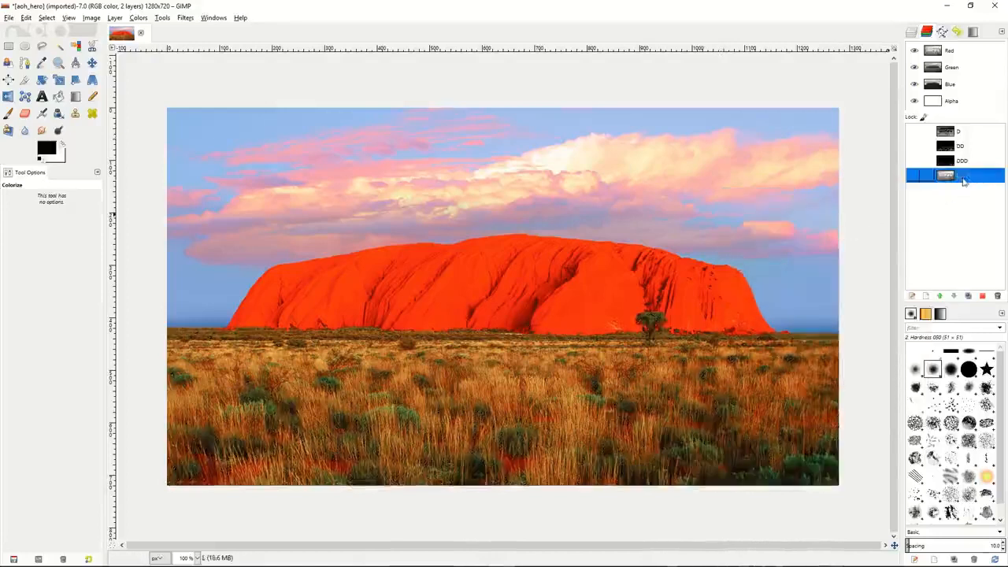
# Select the whole image and subtract the D channel from the selection
pyautogui.click(970, 136)
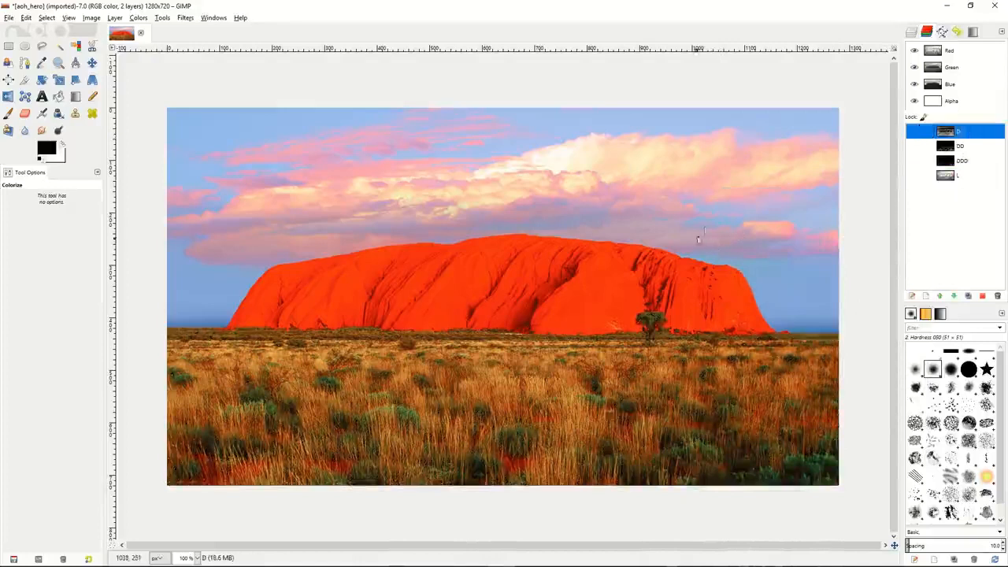
pyautogui.rightClick(704, 227)
pyautogui.moveTo(728, 259)
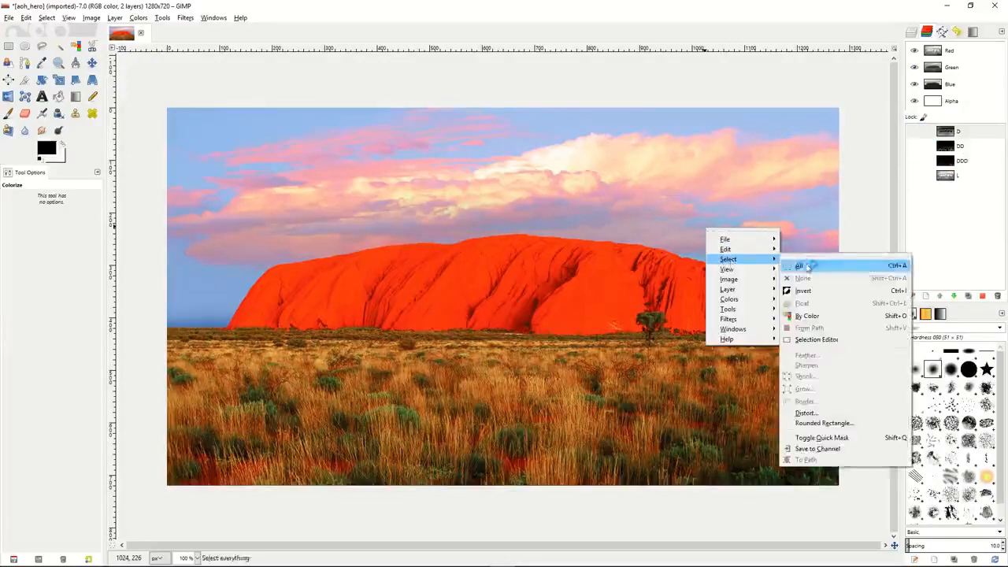
pyautogui.click(811, 263)
pyautogui.rightClick(967, 133)
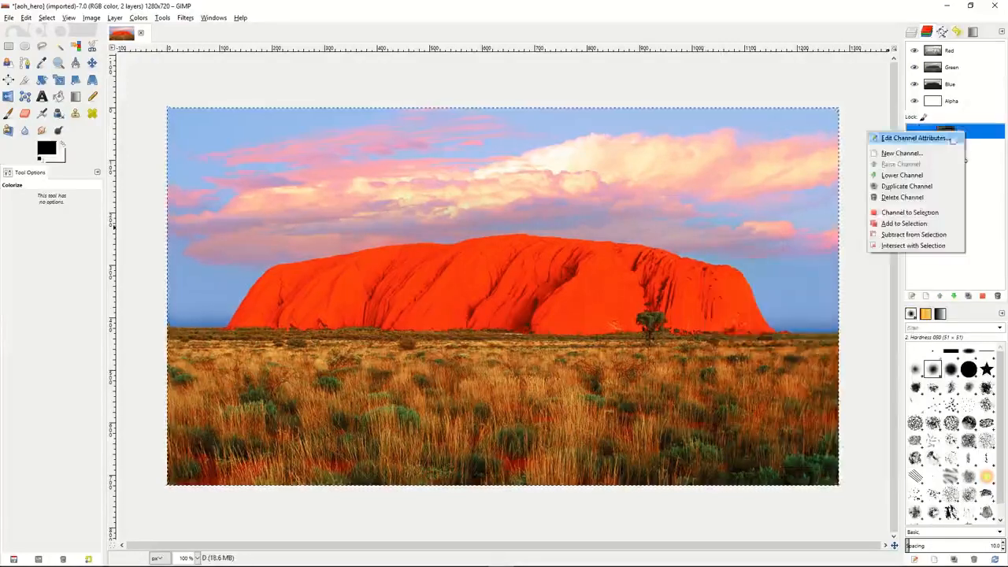
pyautogui.click(897, 210)
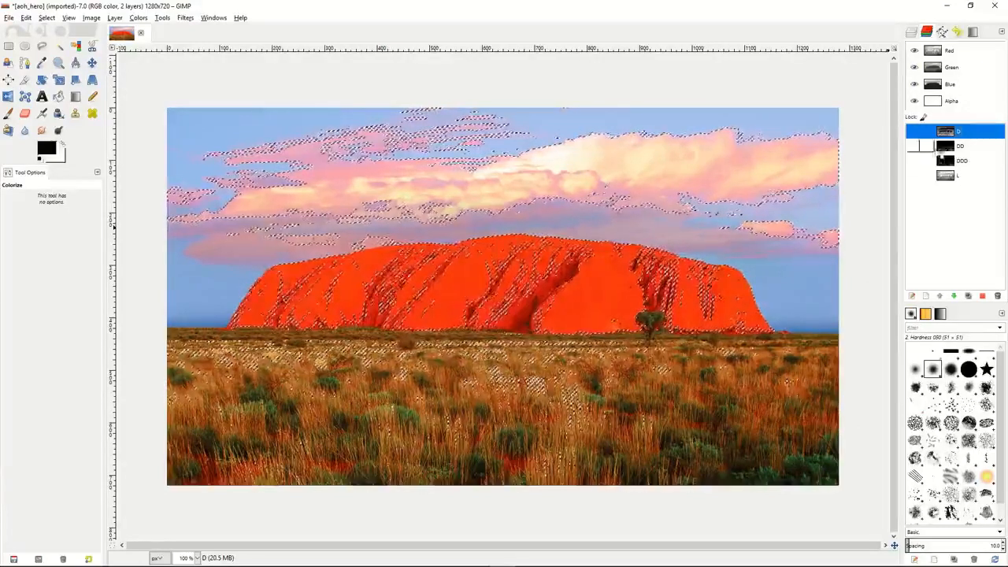
# Save the current selection as a channel named LL
pyautogui.click(47, 17)
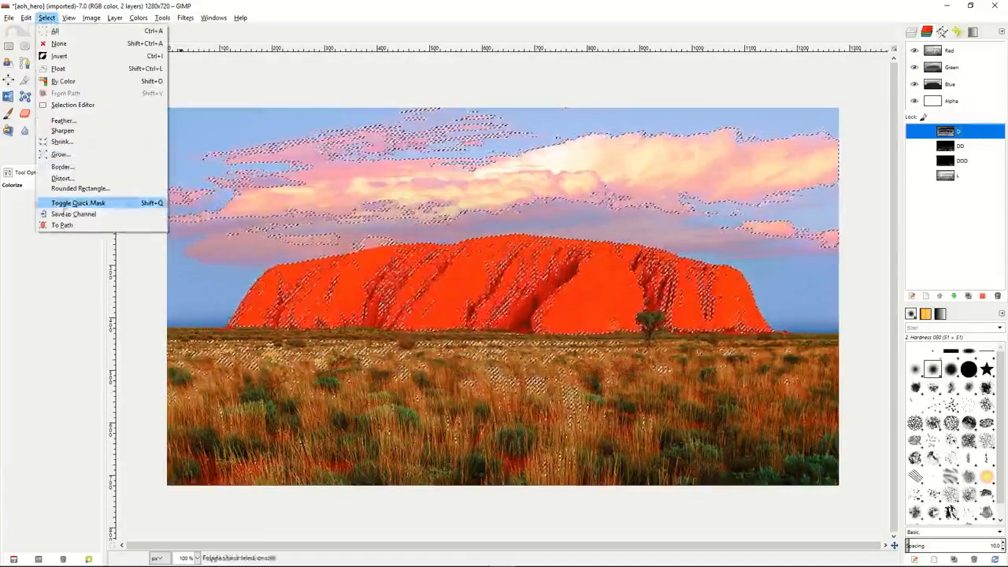
pyautogui.click(67, 214)
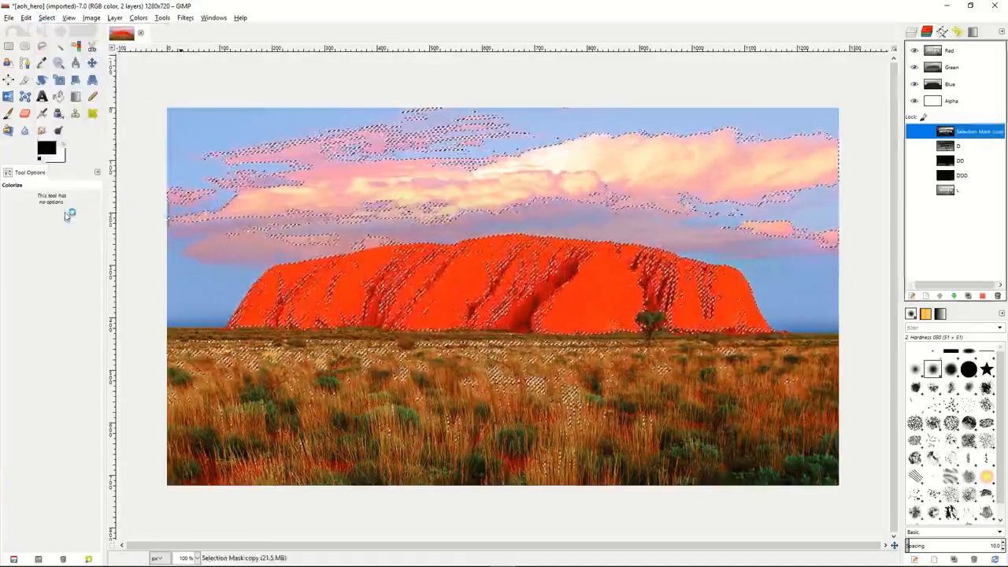
pyautogui.doubleClick(970, 133)
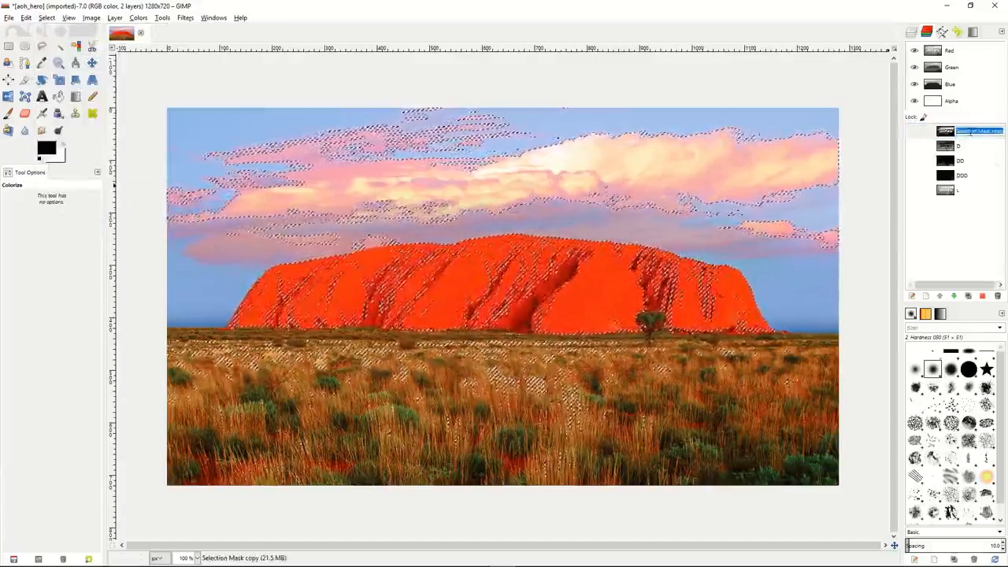
pyautogui.write('LL')
pyautogui.press('Return')
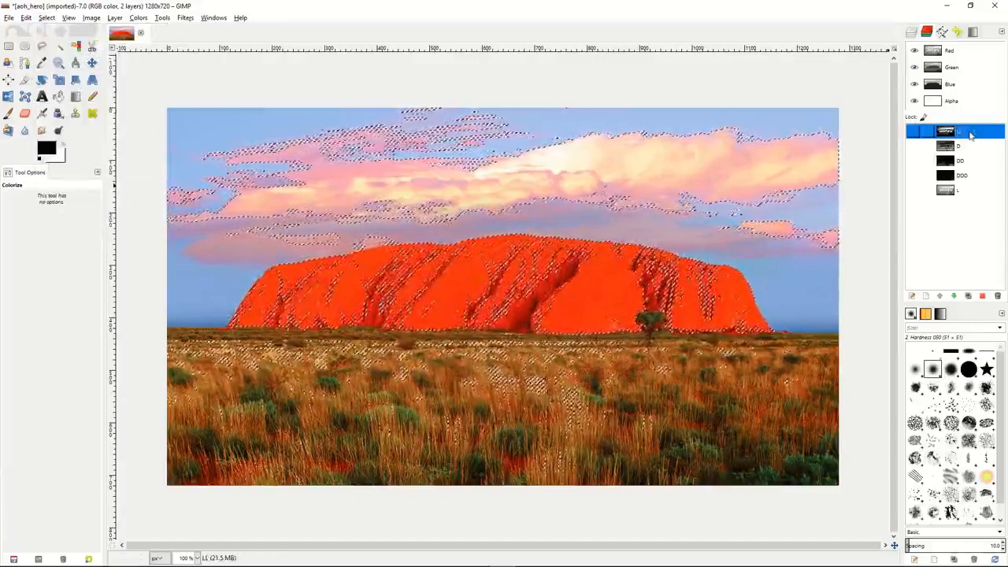
# Subtract the D channel from the current selection once more
pyautogui.click(968, 147)
pyautogui.rightClick(968, 148)
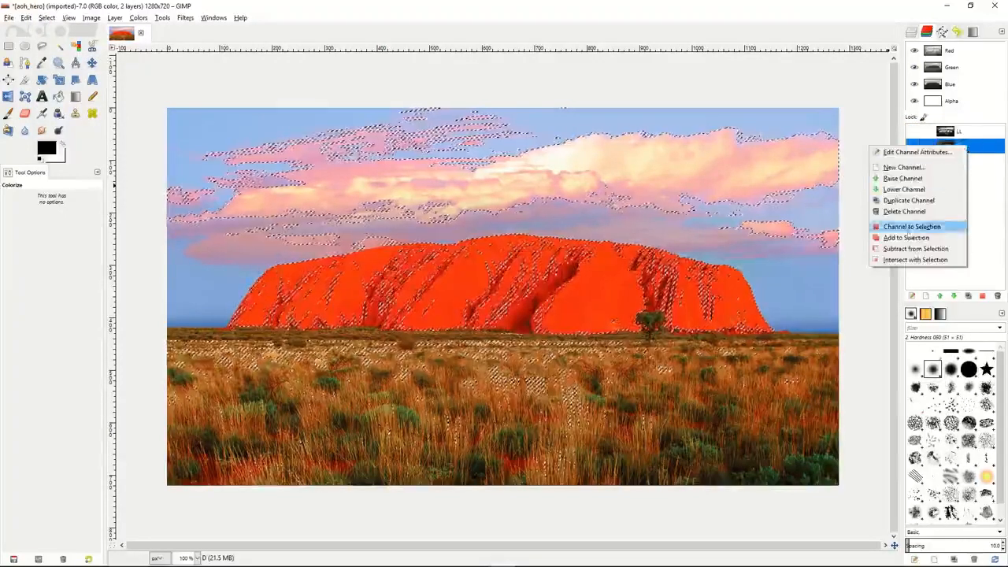
pyautogui.click(913, 248)
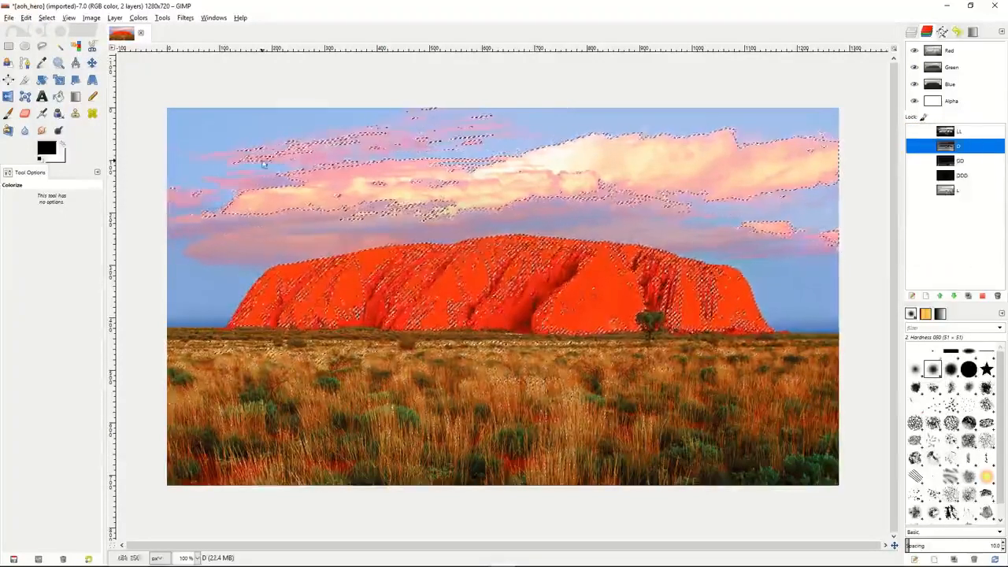
# Save the current selection as a channel named LLL and reorder the channel list so LL and LLL follow L
pyautogui.click(46, 19)
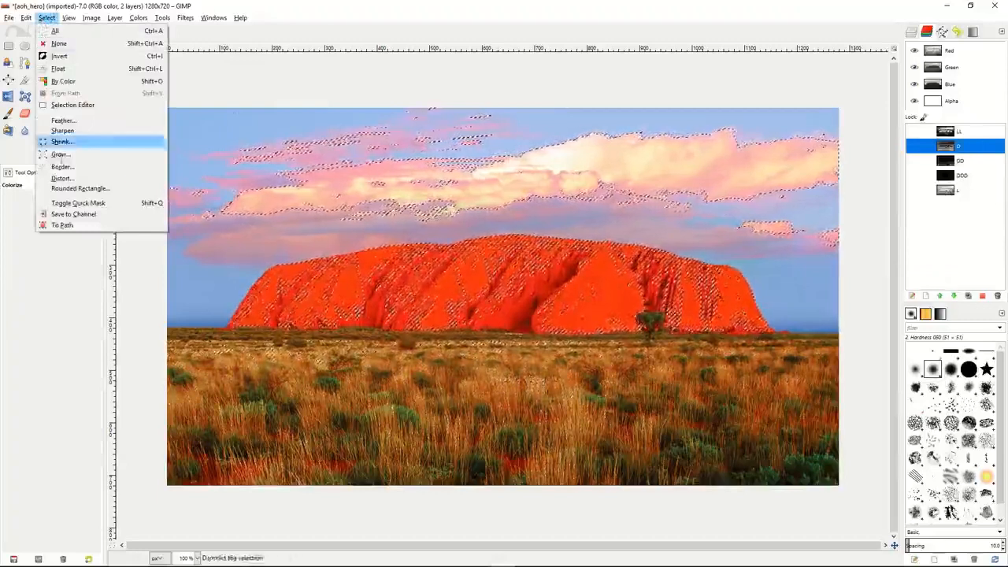
pyautogui.click(72, 215)
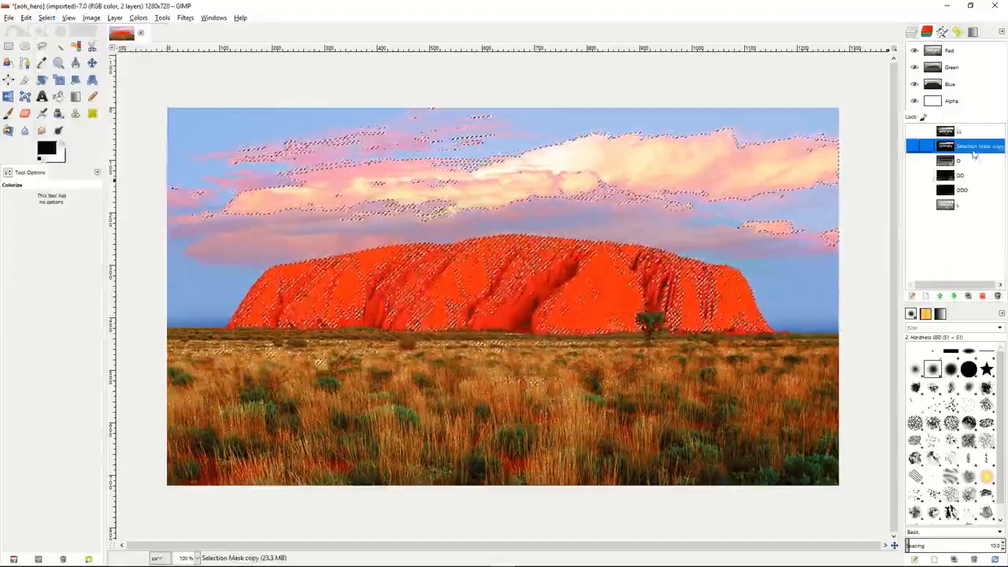
pyautogui.doubleClick(971, 147)
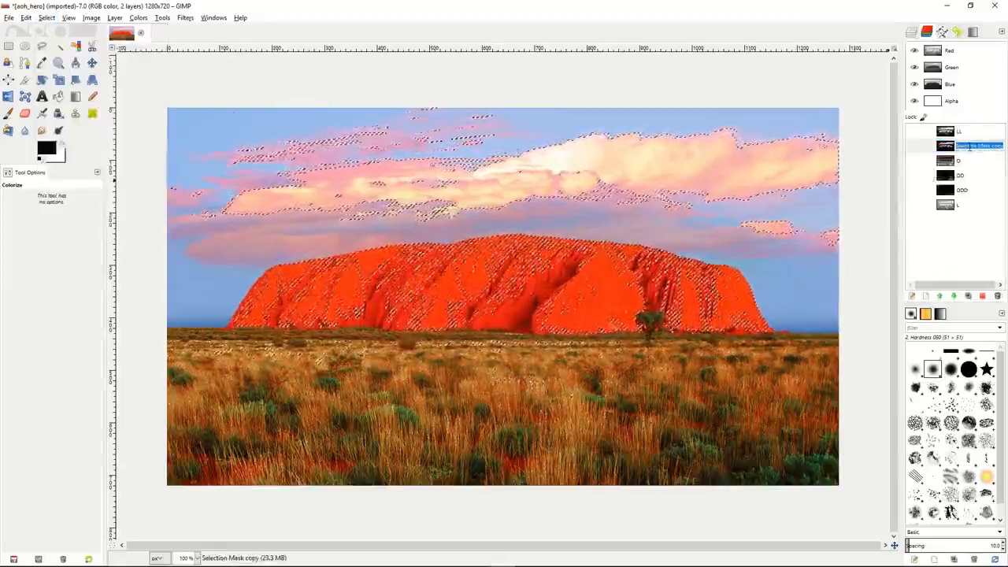
pyautogui.write('LLL')
pyautogui.press('Return')
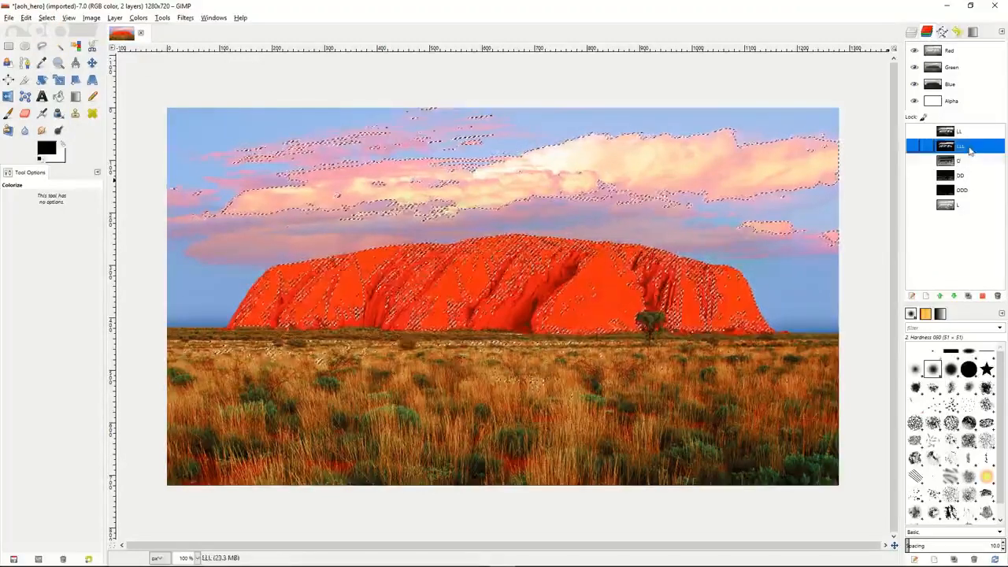
pyautogui.moveTo(960, 134); pyautogui.dragTo(966, 213)
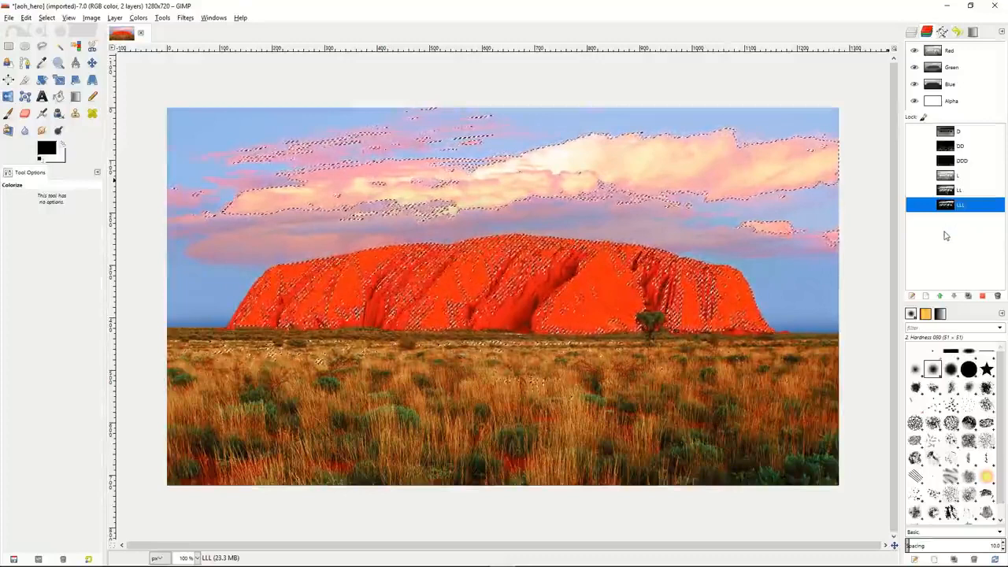
pyautogui.click(965, 67)
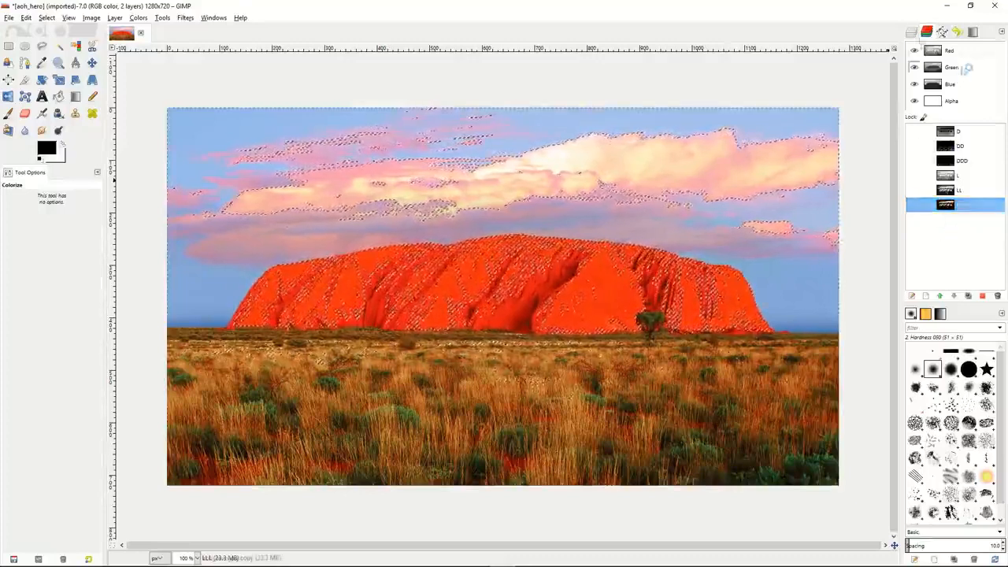
# Rename the copied aoh_hero.jpg layer as LightMask
pyautogui.click(911, 32)
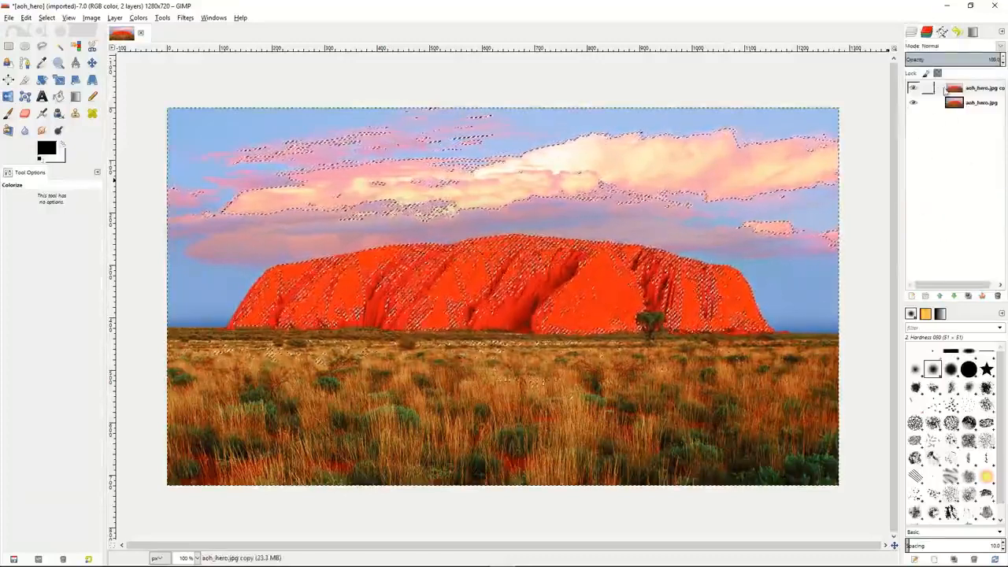
pyautogui.click(944, 91)
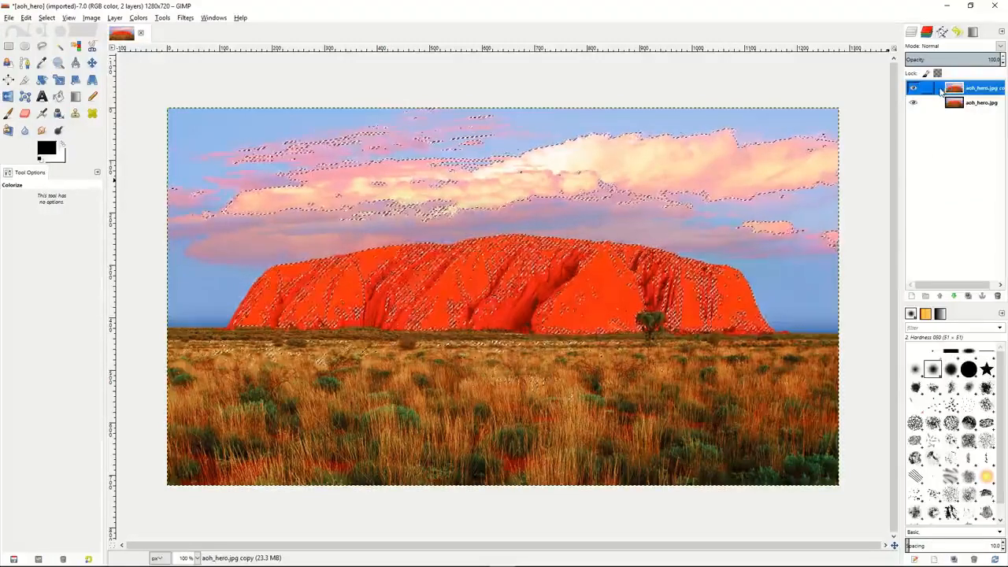
pyautogui.doubleClick(978, 89)
pyautogui.press('BackSpace')
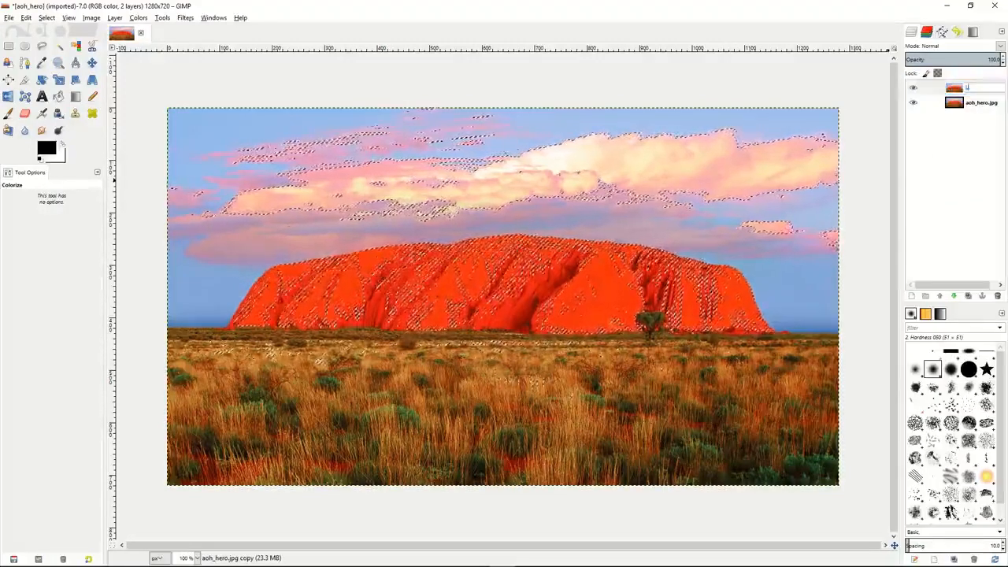
pyautogui.press('Return')
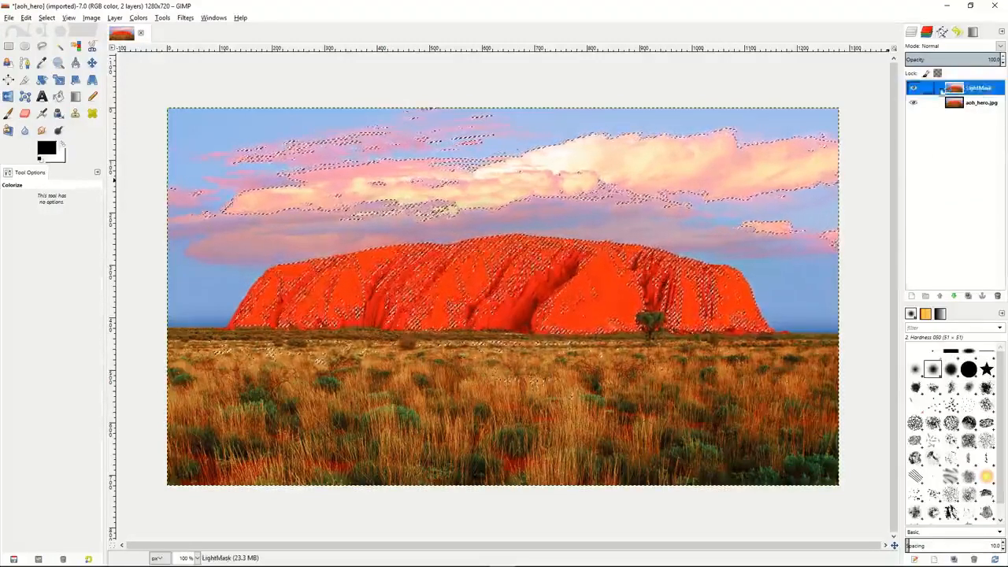
# Duplicate the LightMask layer and rename the copy as DarkMask
pyautogui.click(968, 296)
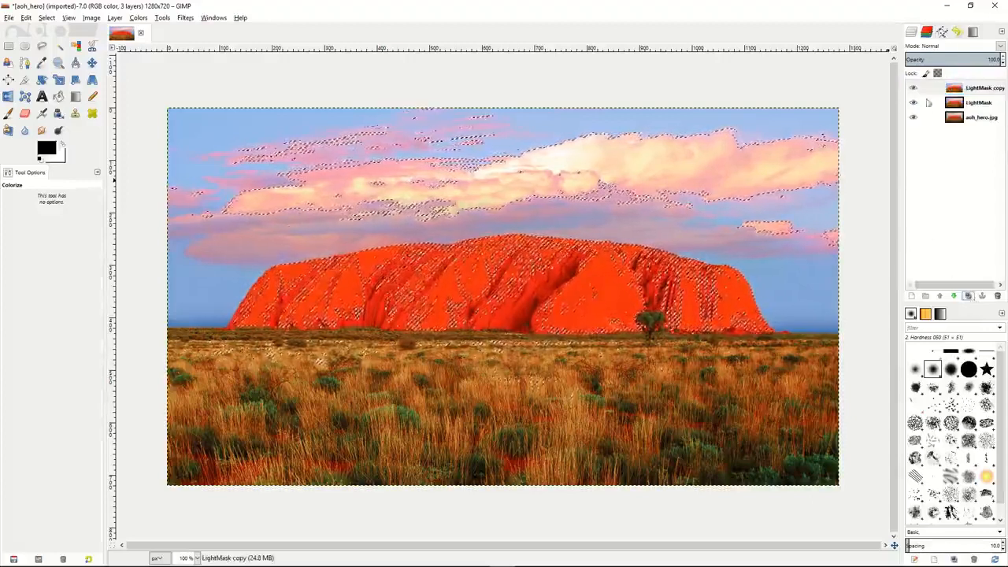
pyautogui.click(975, 91)
pyautogui.doubleClick(975, 92)
pyautogui.write('DarkMask')
pyautogui.press('Return')
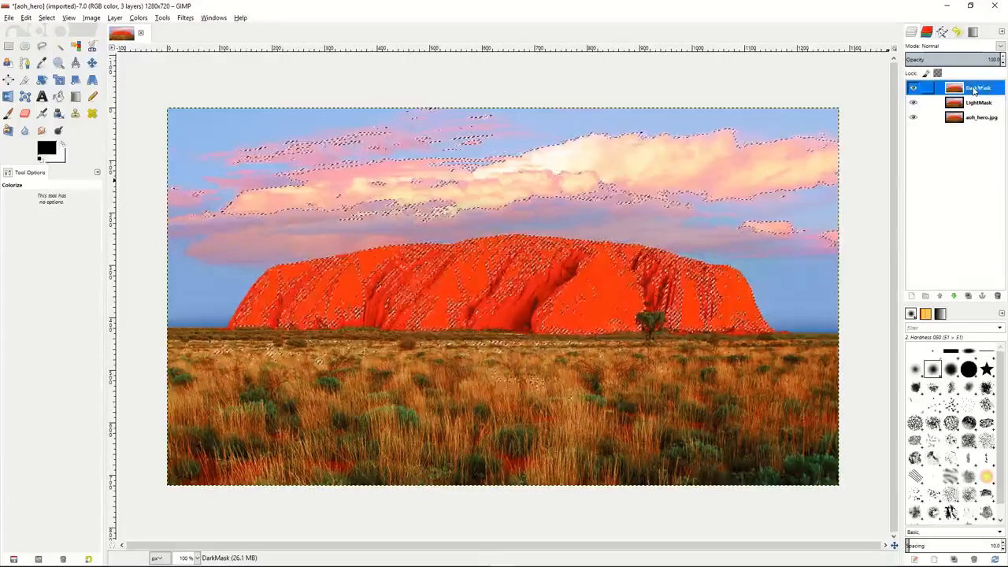
# Clear the current selection on the image
pyautogui.rightClick(940, 104)
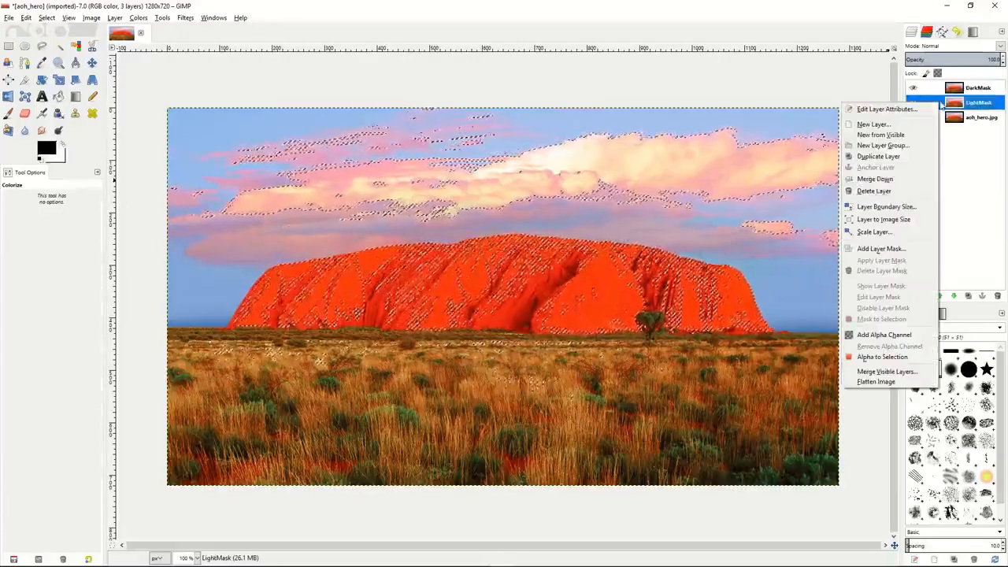
pyautogui.click(710, 238)
pyautogui.rightClick(711, 240)
pyautogui.moveTo(736, 272)
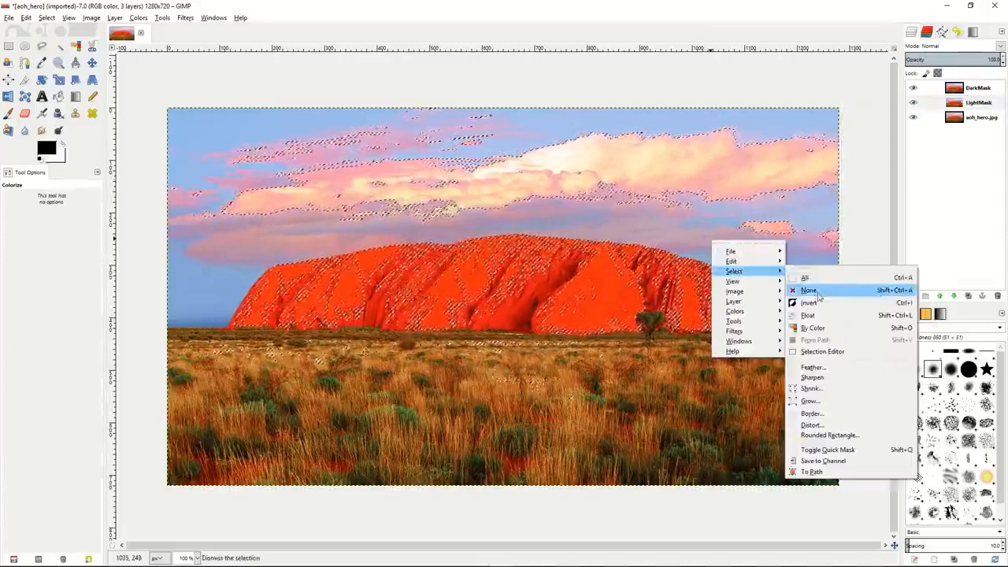
pyautogui.click(810, 288)
# Add a layer mask to the LightMask layer, initialized from the L channel
pyautogui.click(935, 106)
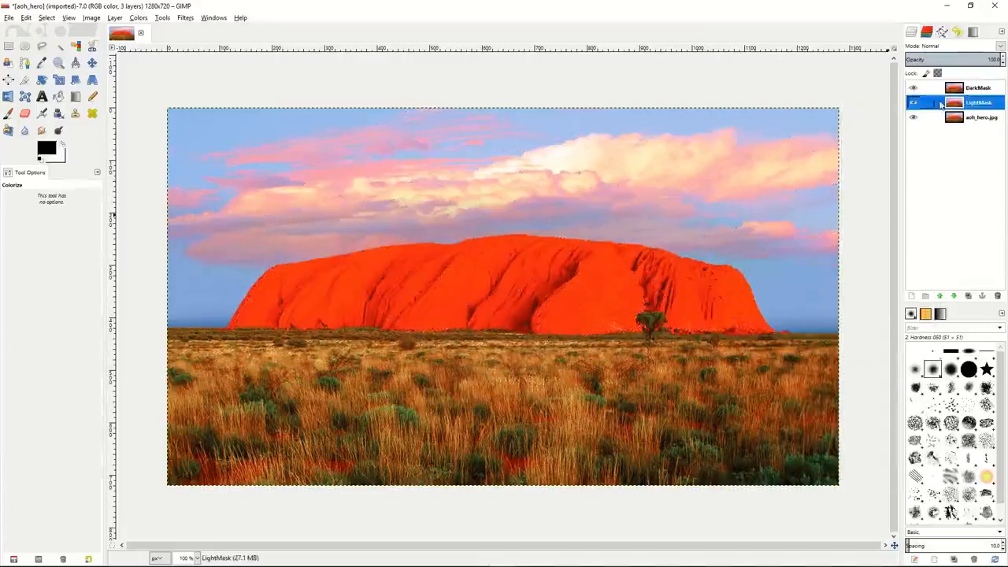
pyautogui.rightClick(940, 104)
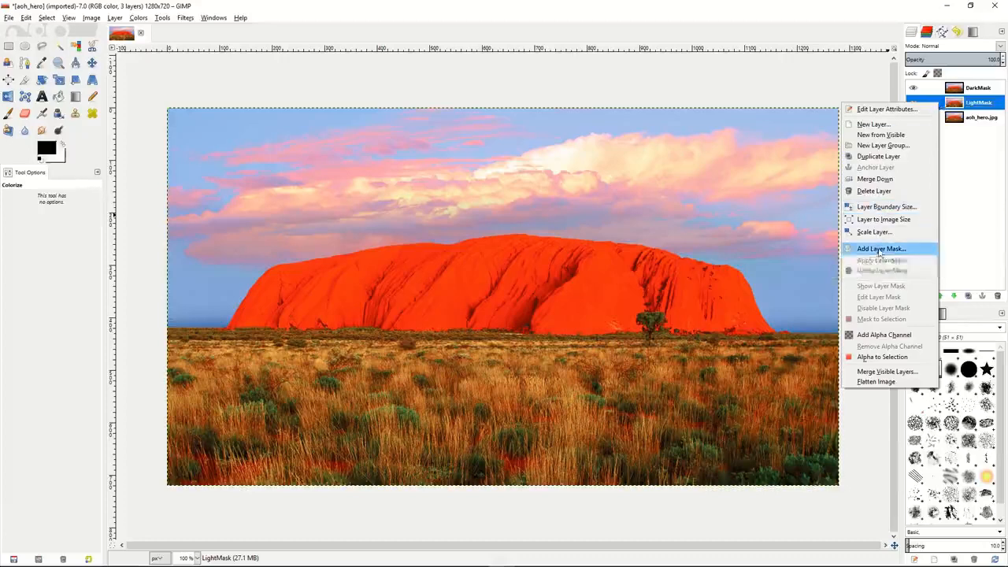
pyautogui.click(879, 251)
pyautogui.click(822, 285)
pyautogui.click(821, 216)
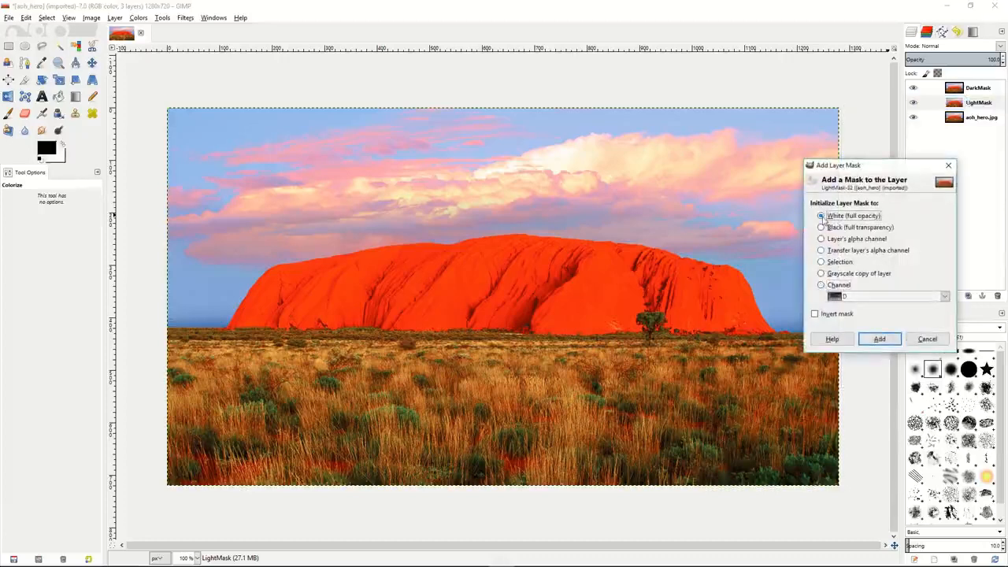
pyautogui.click(821, 285)
pyautogui.click(944, 297)
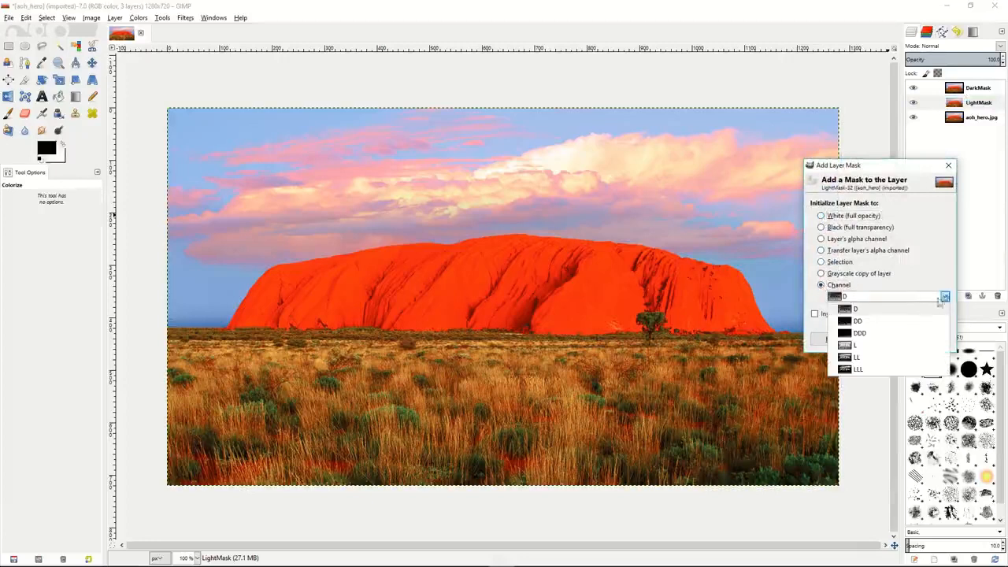
pyautogui.click(865, 349)
pyautogui.click(885, 344)
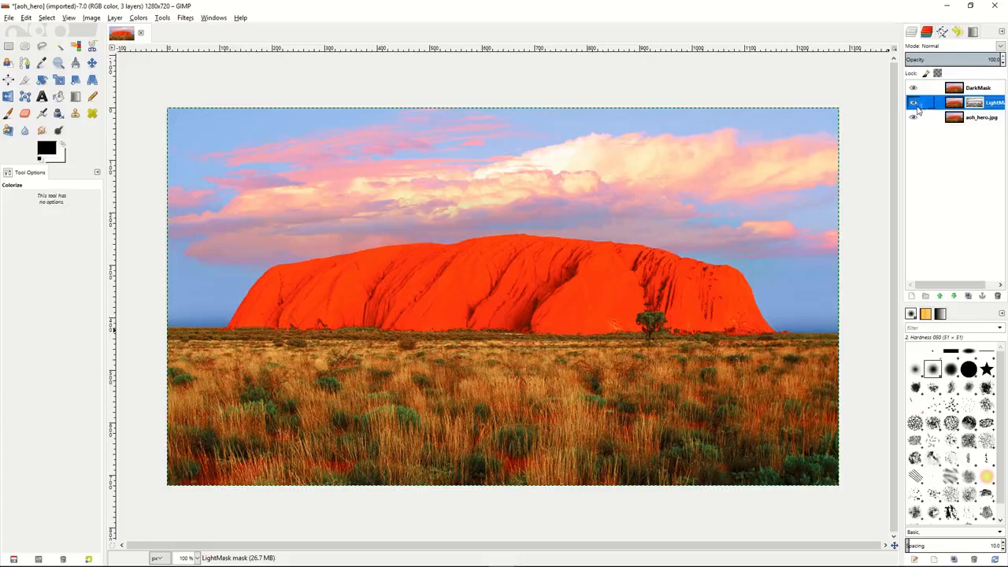
# Hide the DarkMask layer and toggle the aoh_hero.jpg layer's visibility off and on to inspect the masked LightMask layer
pyautogui.click(913, 87)
pyautogui.click(913, 118)
pyautogui.click(914, 118)
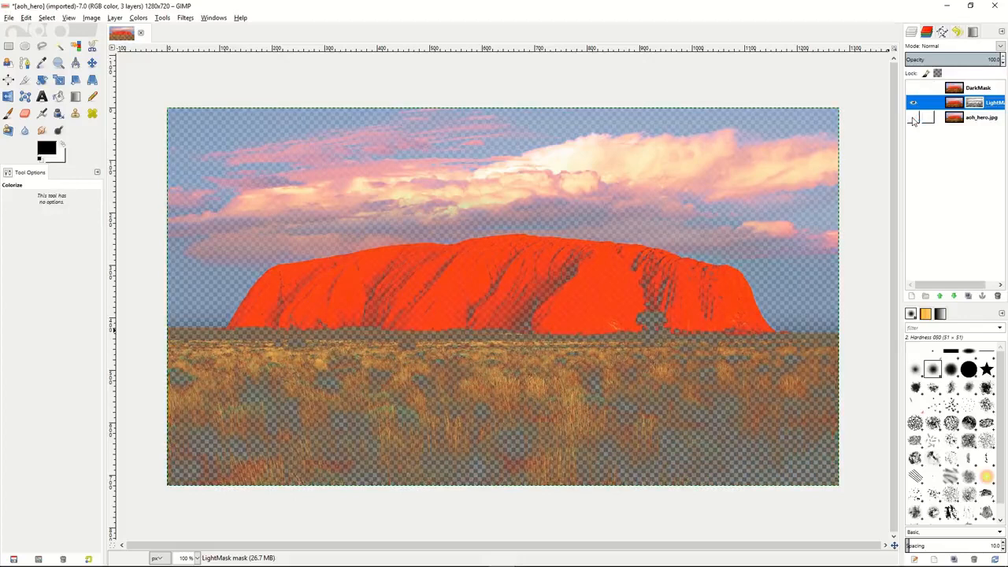
pyautogui.click(913, 118)
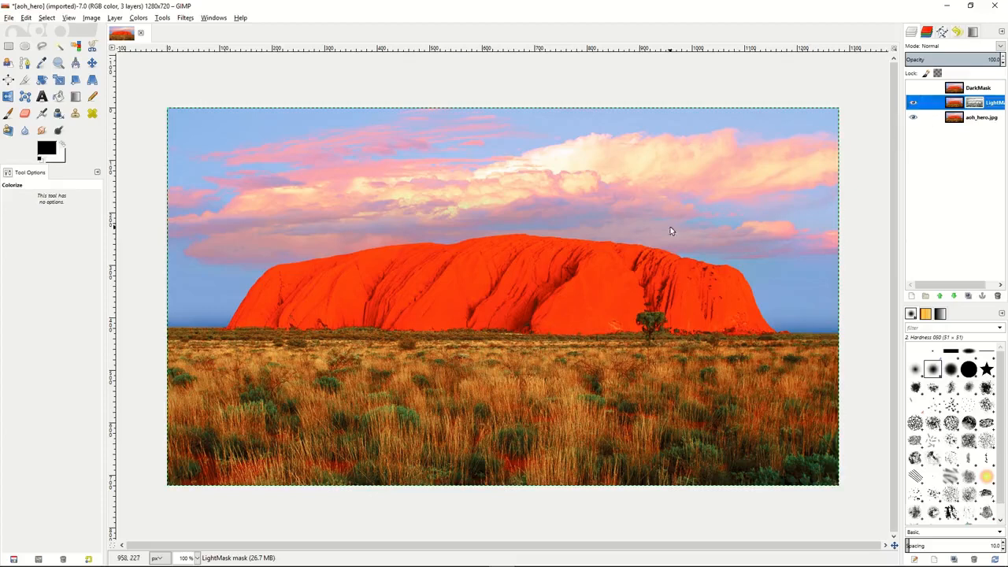
# Colorize the LightMask layer with hue 287, saturation 50 and lightness 6, and toggle the DarkMask layer's visibility to compare the result
pyautogui.click(138, 17)
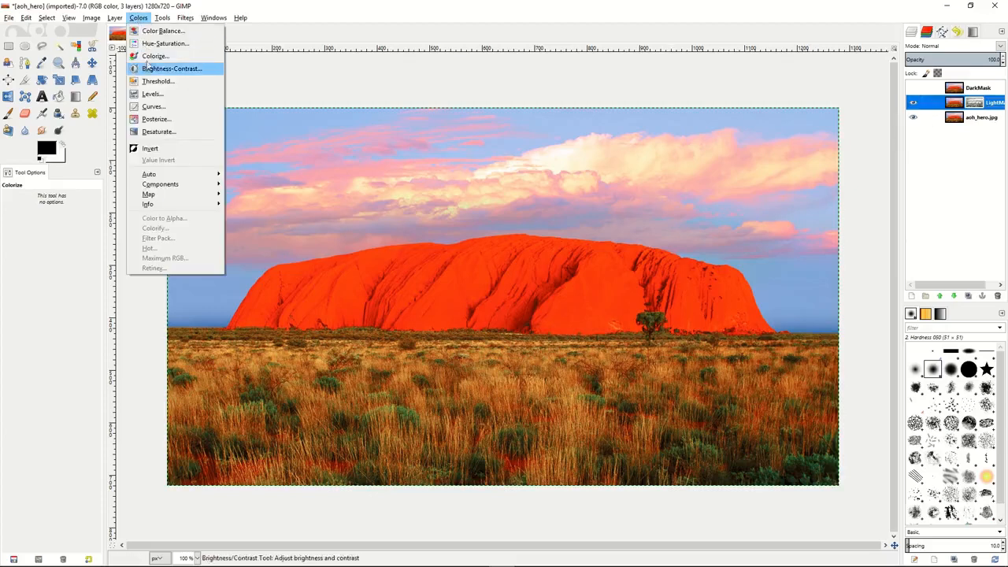
pyautogui.click(148, 58)
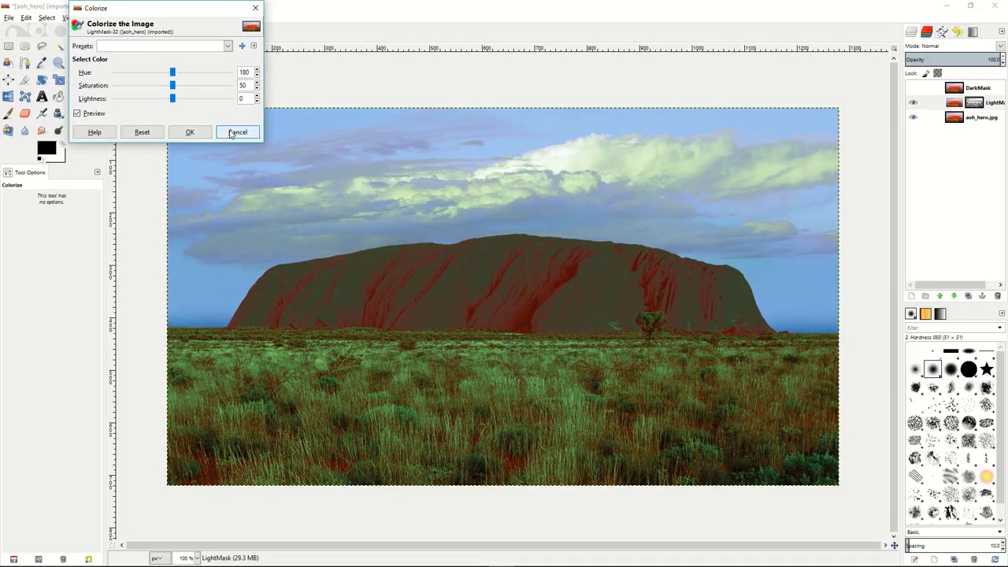
pyautogui.click(173, 73)
pyautogui.moveTo(173, 73); pyautogui.dragTo(177, 101)
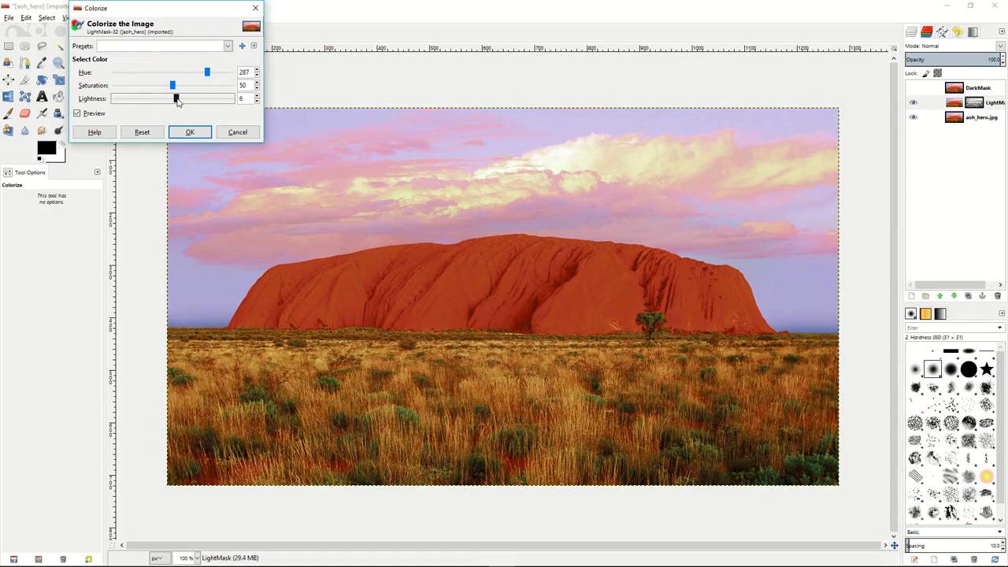
pyautogui.click(189, 132)
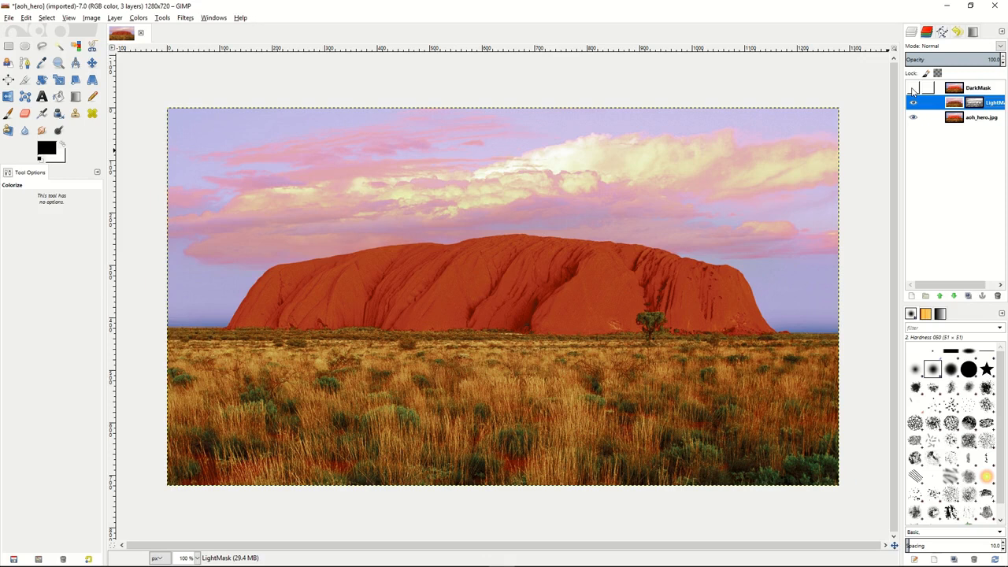
pyautogui.click(913, 88)
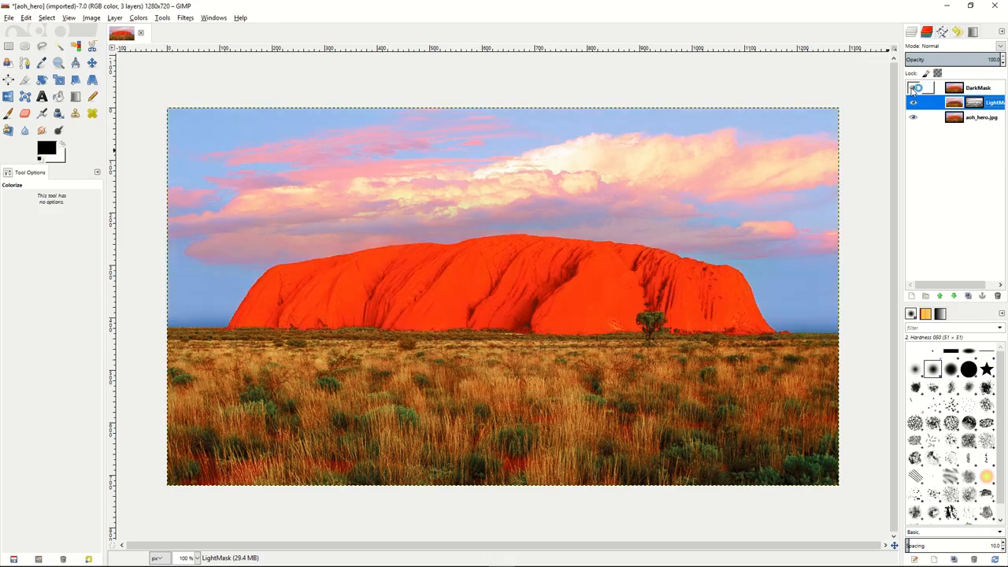
pyautogui.click(914, 88)
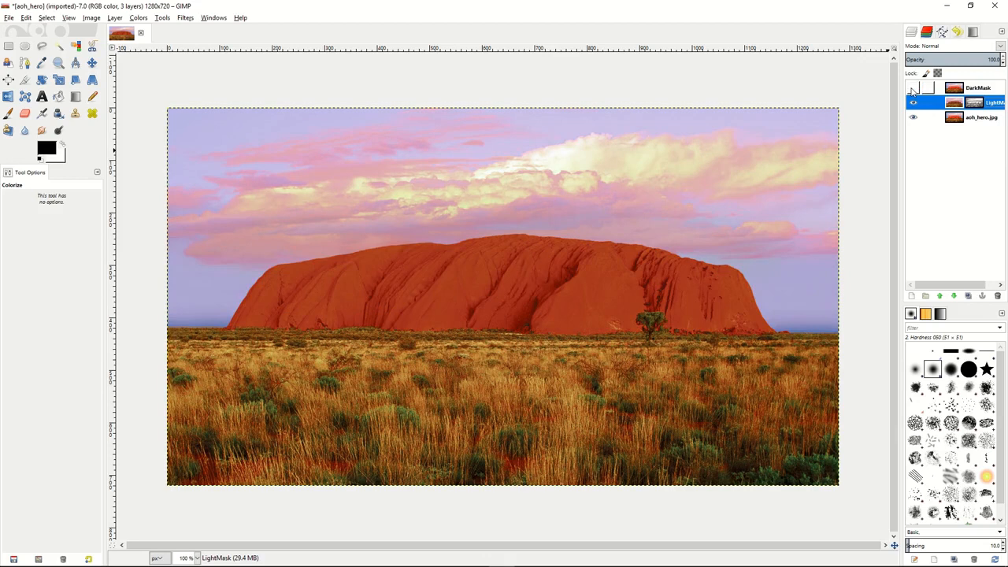